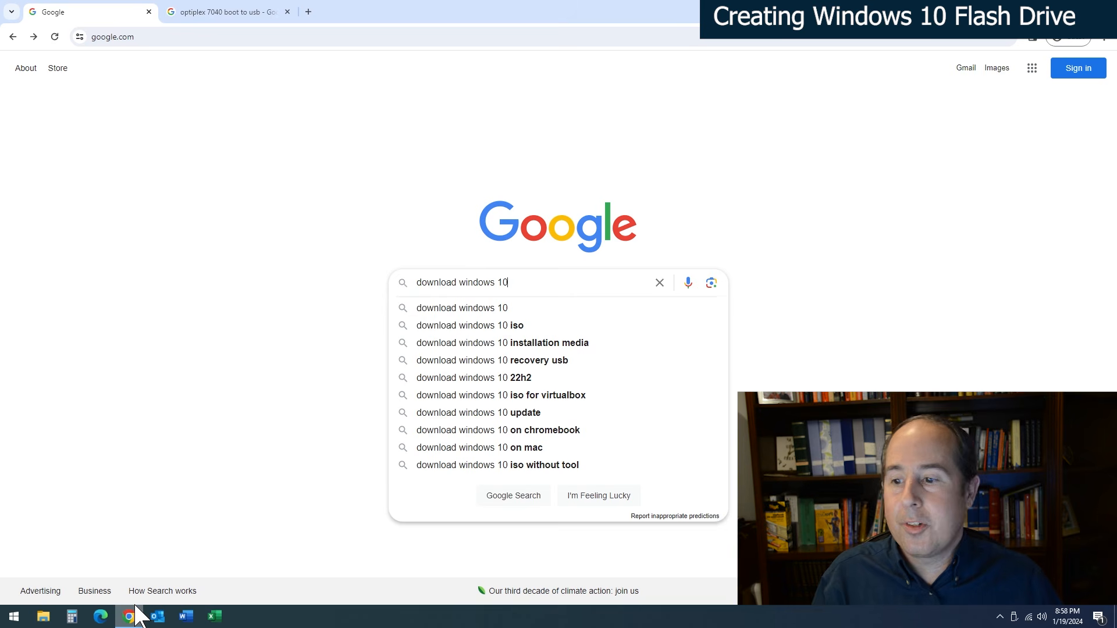
- Search Google for "download windows 10", open Microsoft's Download Windows 10 page, and save MediaCreationTool22H2.exe to the Downloads folder
key("Return")
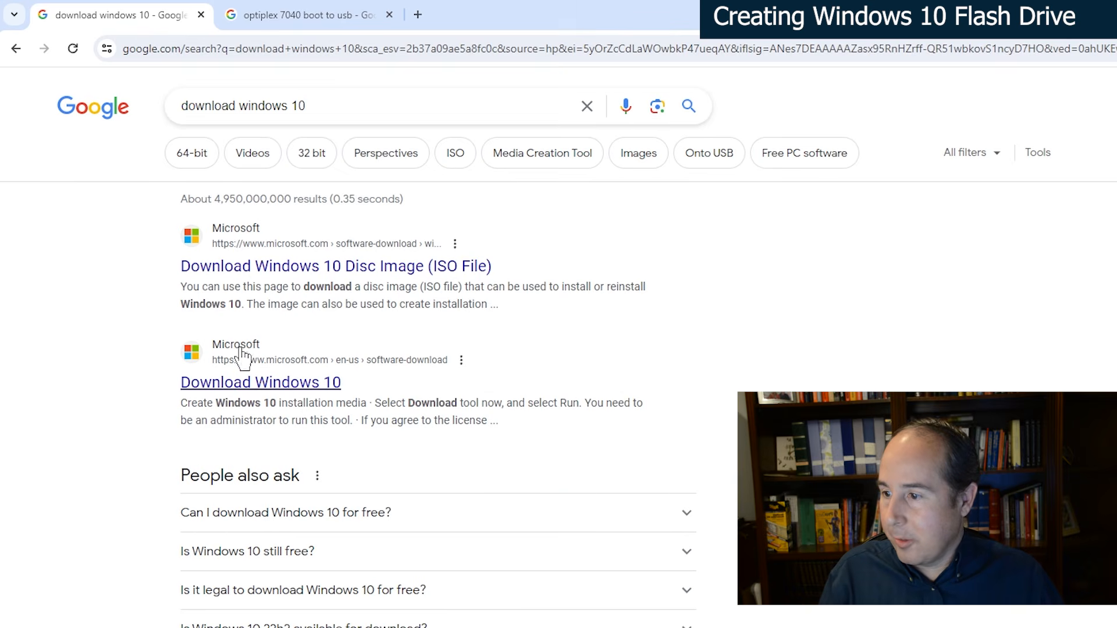
left_click(262, 384)
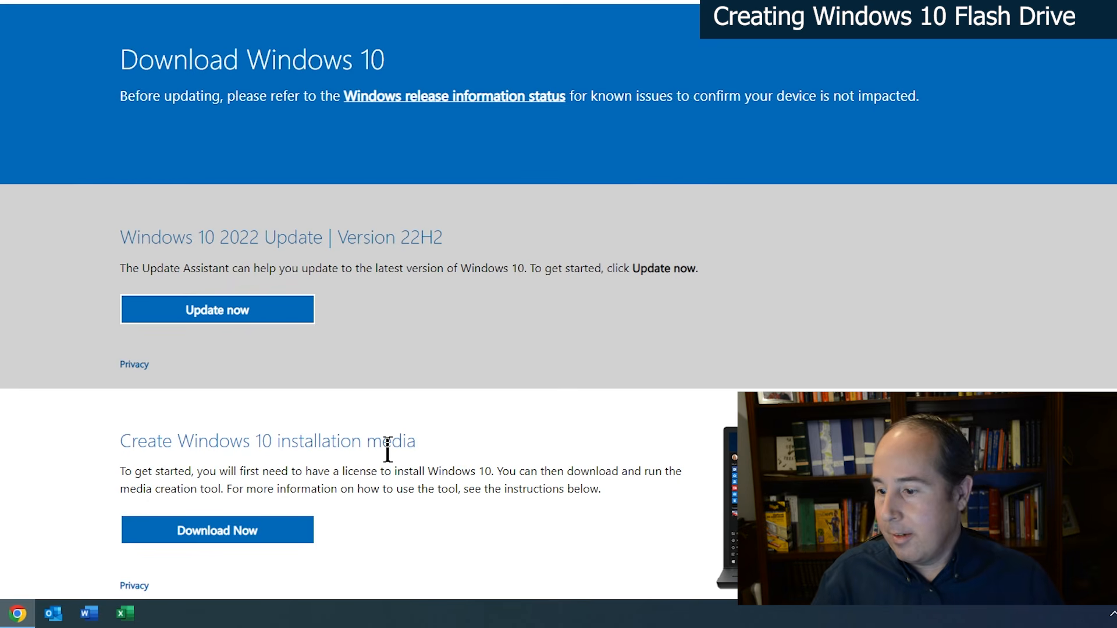
left_click(223, 533)
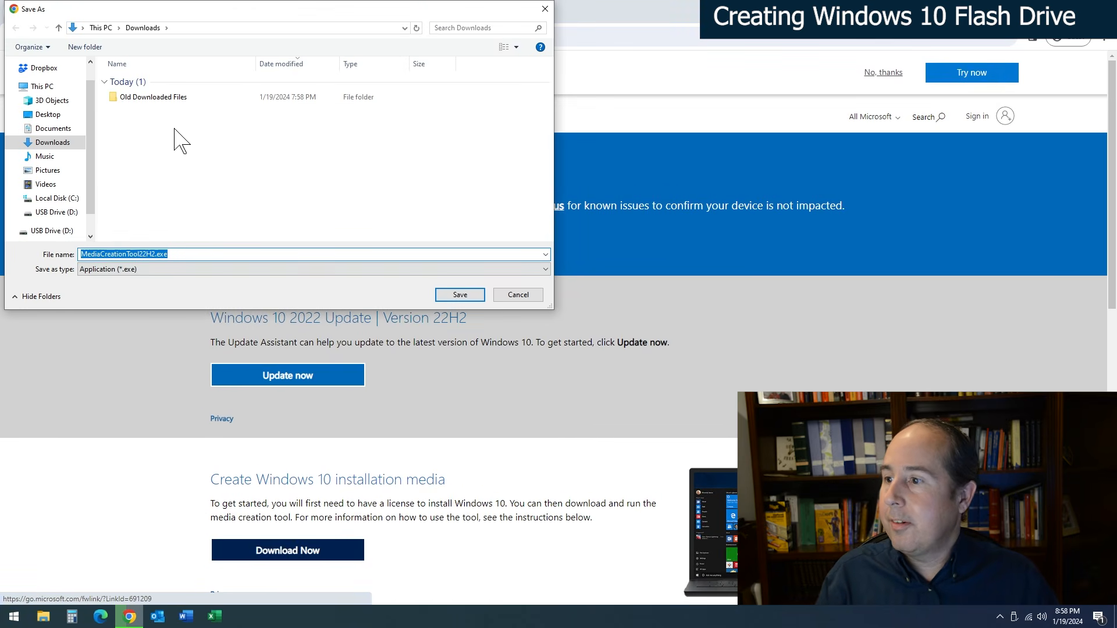
left_click(448, 297)
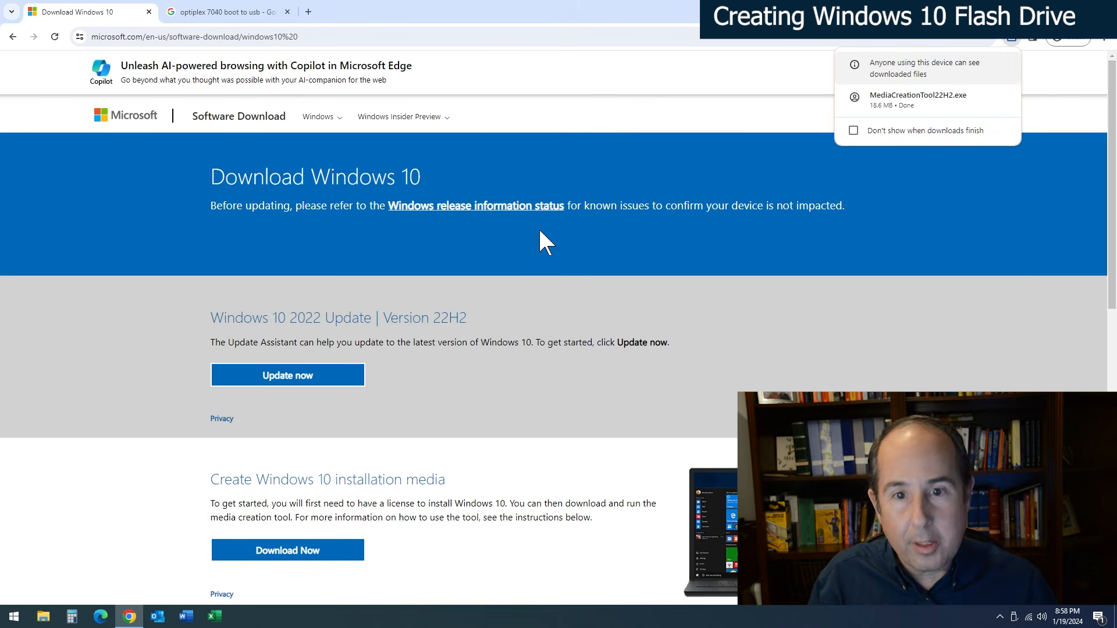
- Run MediaCreationTool22H2.exe from the browser's downloads list and allow it to make changes to the device
left_click(1105, 37)
left_click(977, 131)
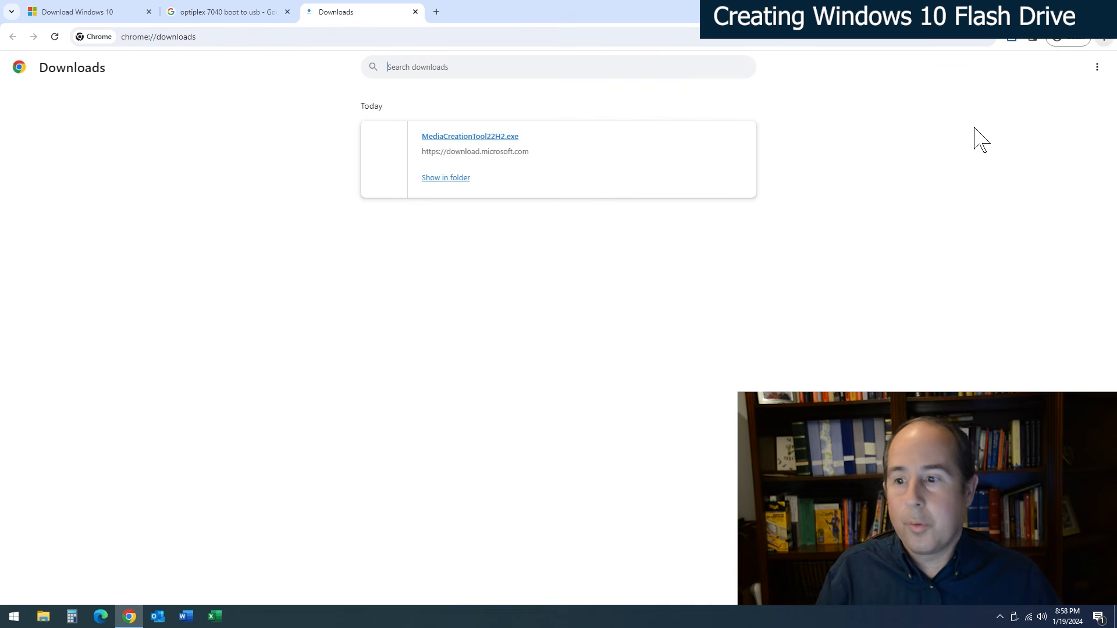
left_click(483, 140)
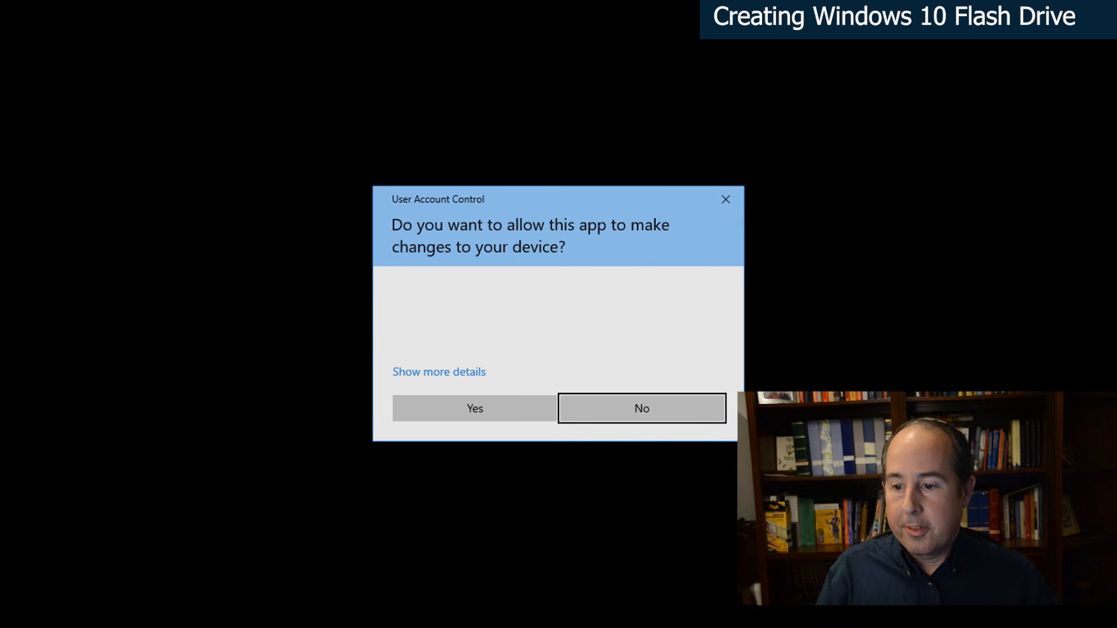
left_click(495, 407)
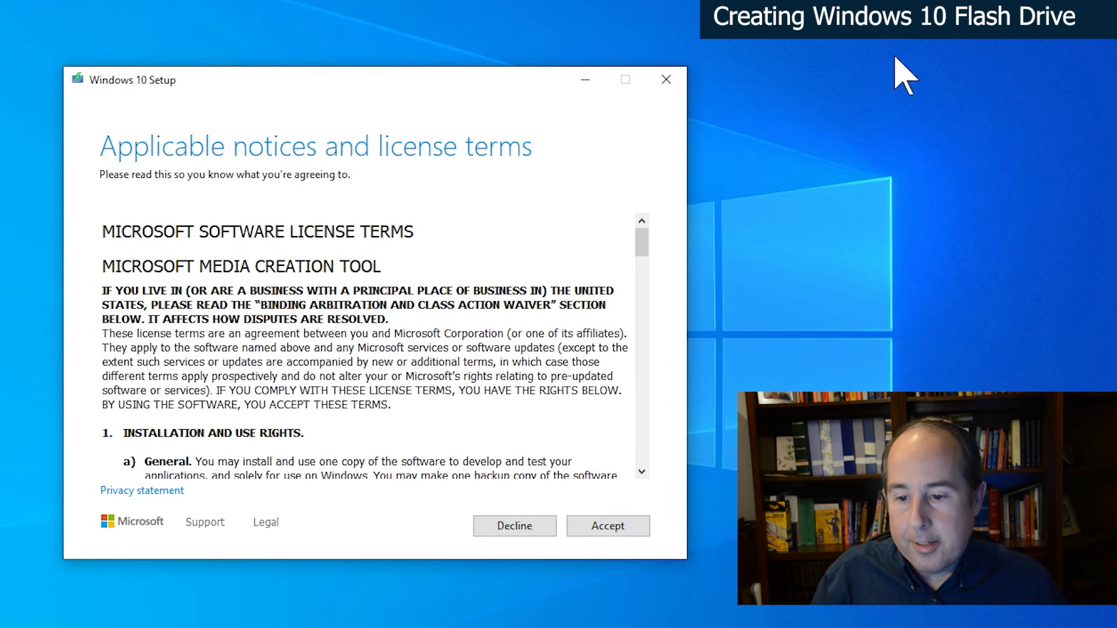
- Accept the media creation tool's license terms and choose to create installation media for another PC
left_click(611, 526)
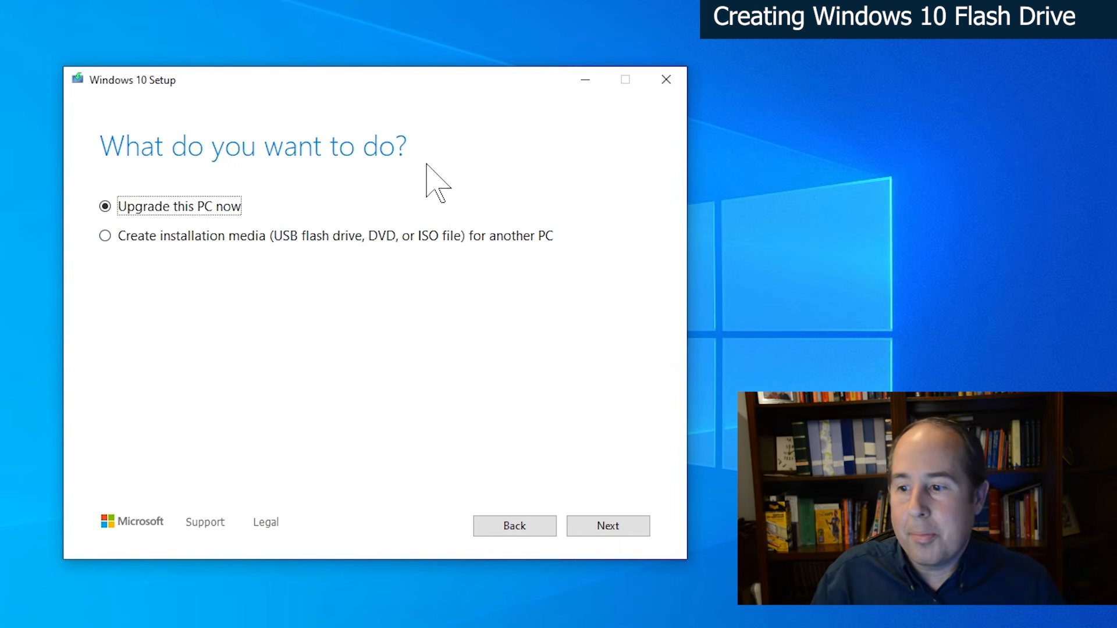
left_click(105, 235)
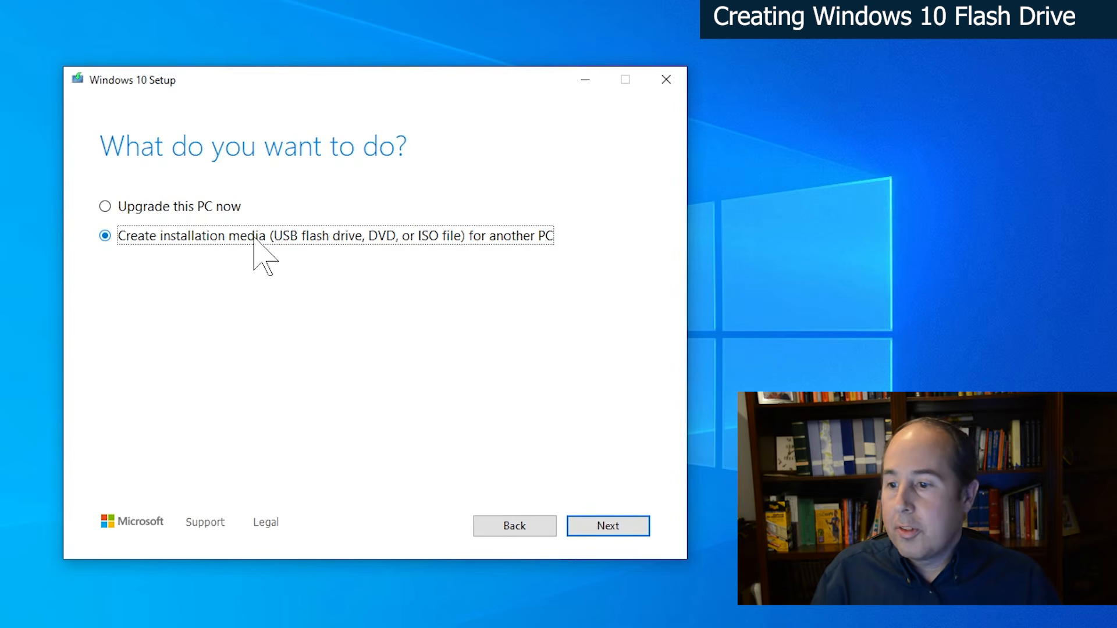
left_click(619, 527)
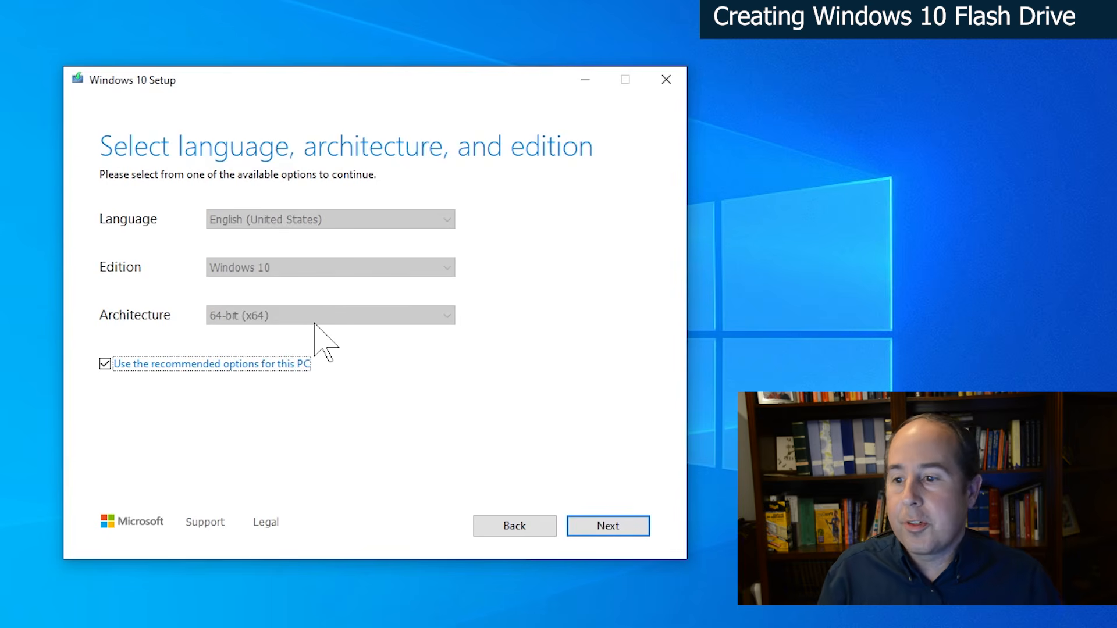
- View the available architecture choices, then restore the recommended options for this PC
left_click(104, 363)
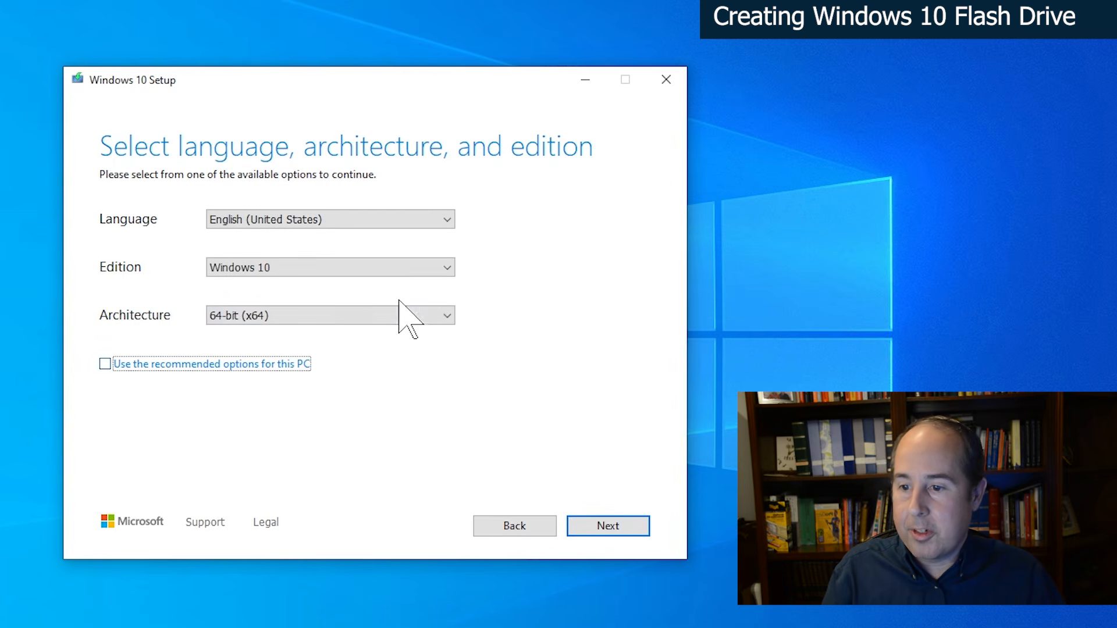
left_click(447, 316)
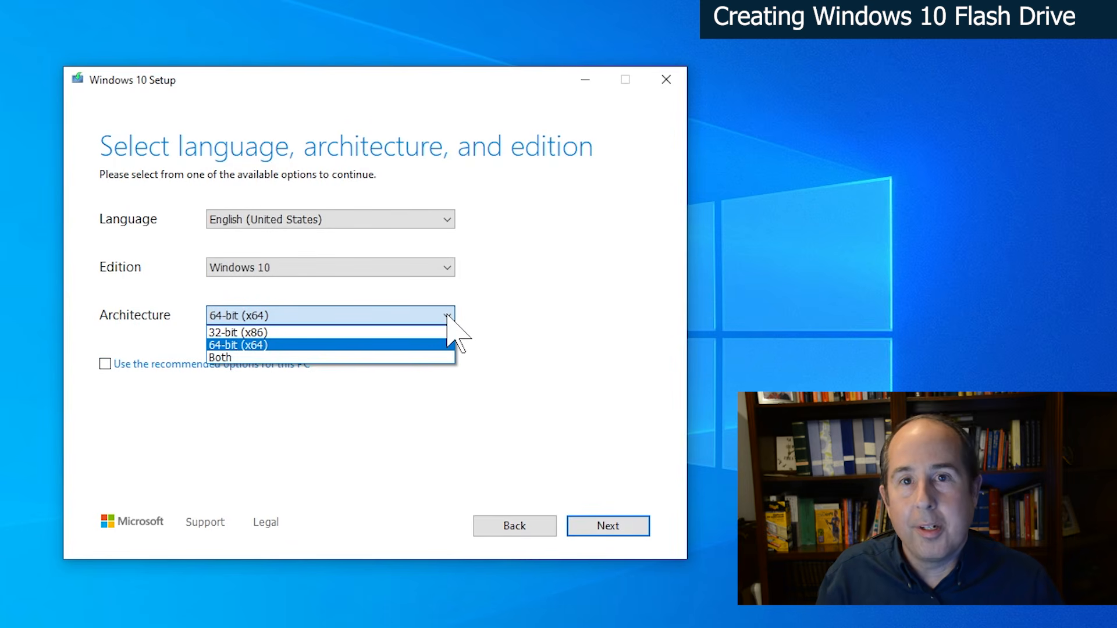
left_click(280, 369)
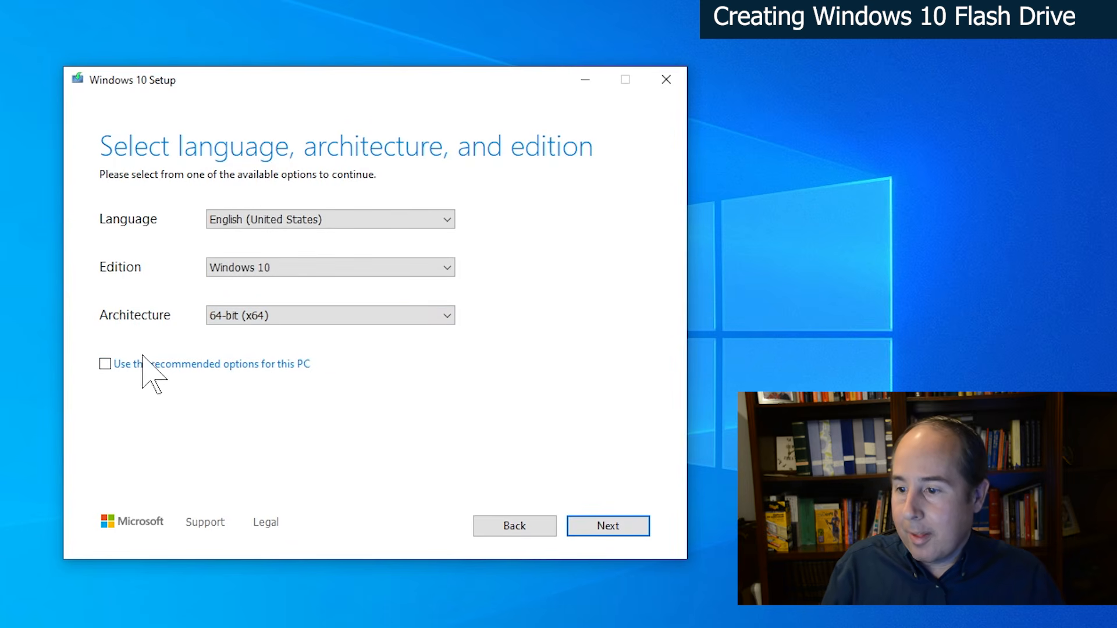
left_click(103, 363)
- Create the Windows 10 installation media on USB flash drive D: with the recommended options, and finish the tool
left_click(608, 525)
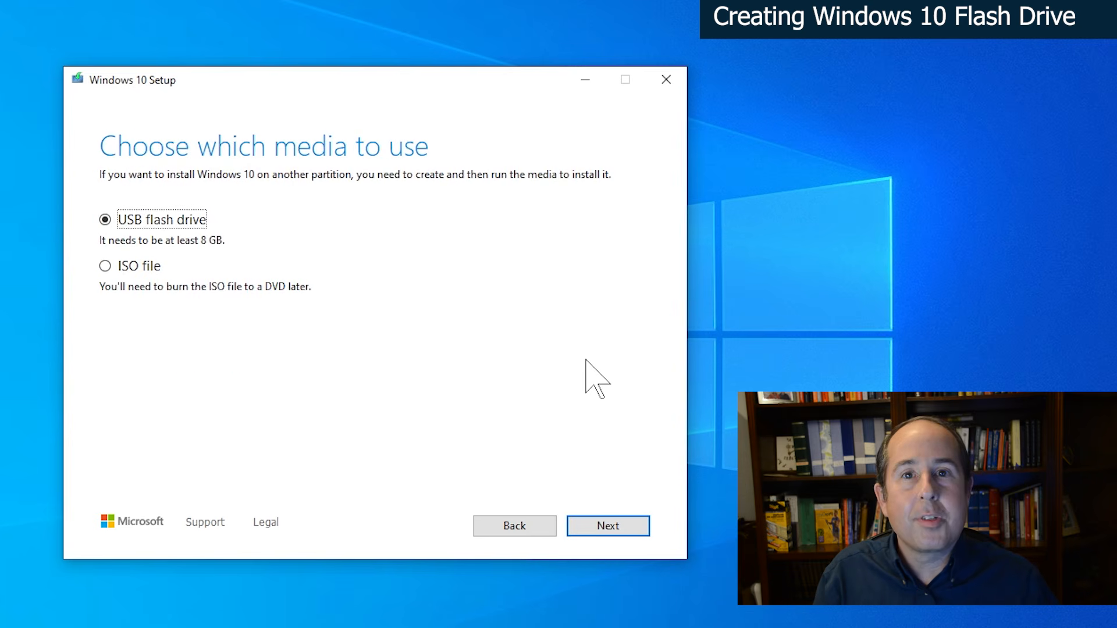
left_click(609, 526)
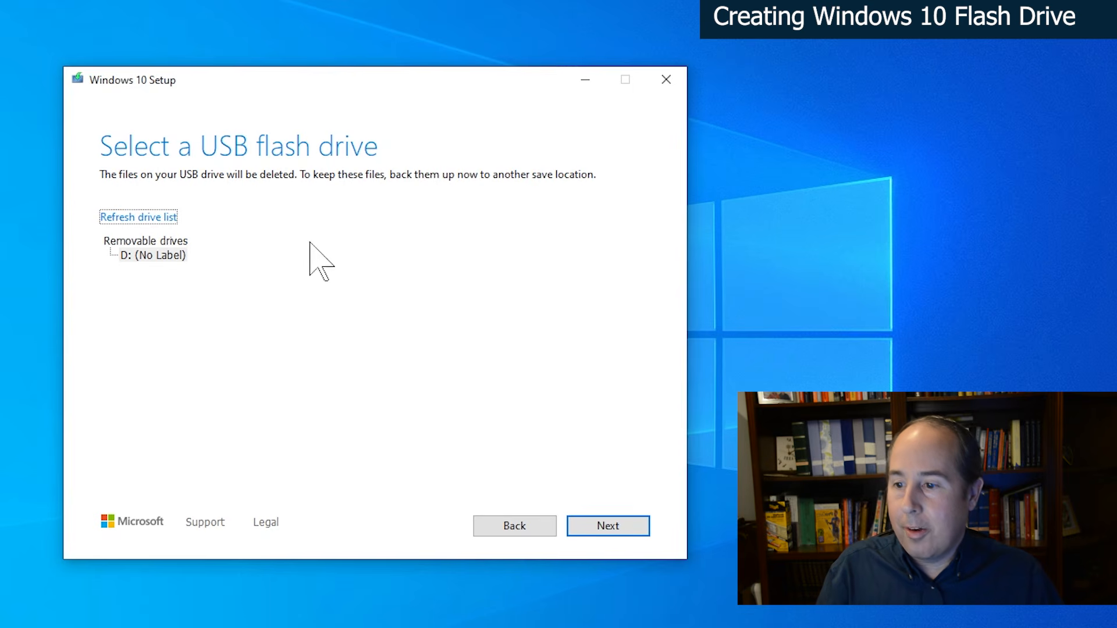
left_click(150, 254)
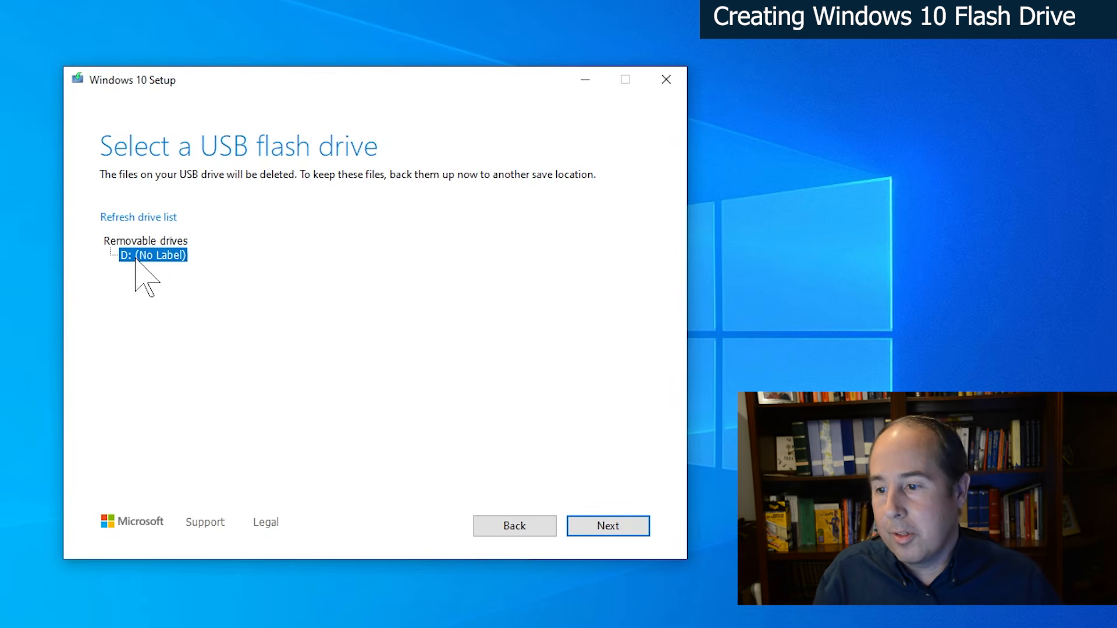
left_click(605, 528)
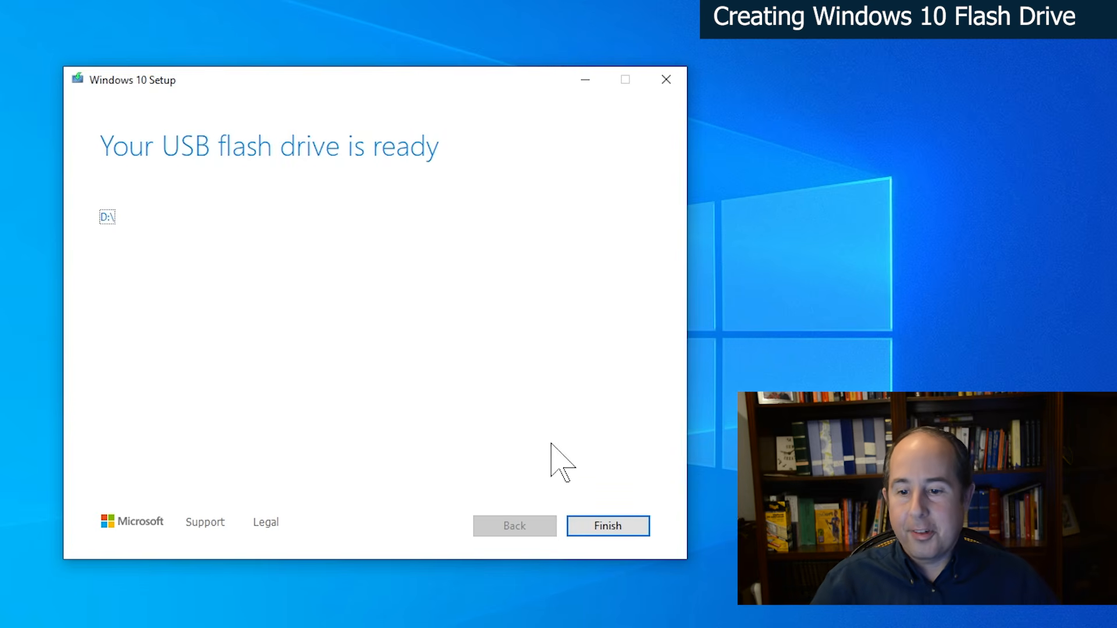
left_click(610, 526)
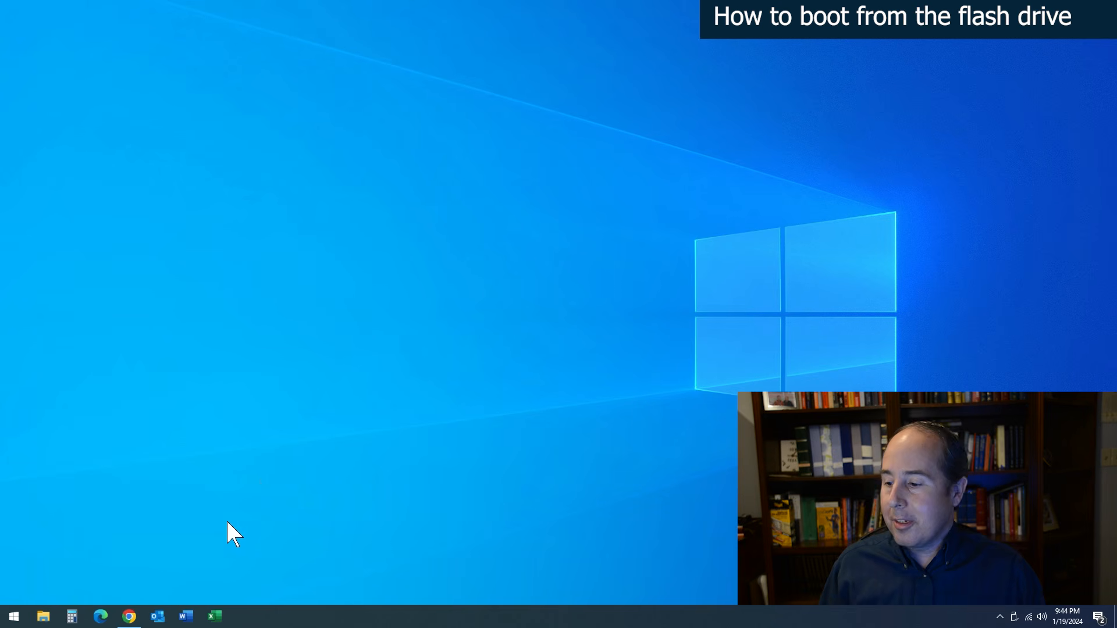
- Search Google for "dell optiplex 7040 boot to usb" and examine the results for the boot menu key
left_click(129, 616)
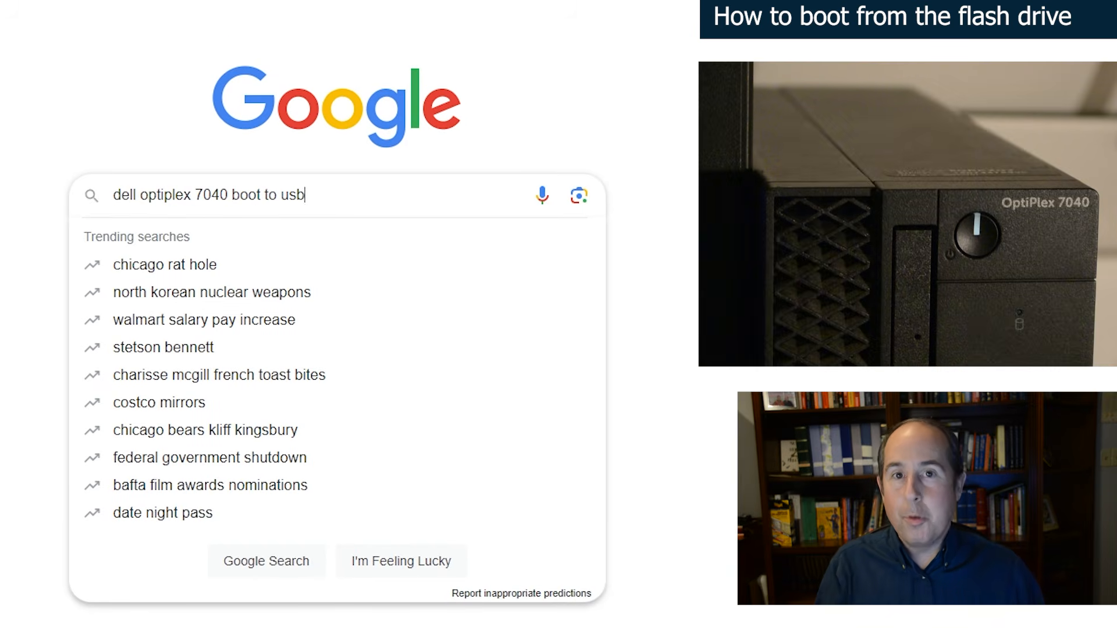
left_click(334, 195)
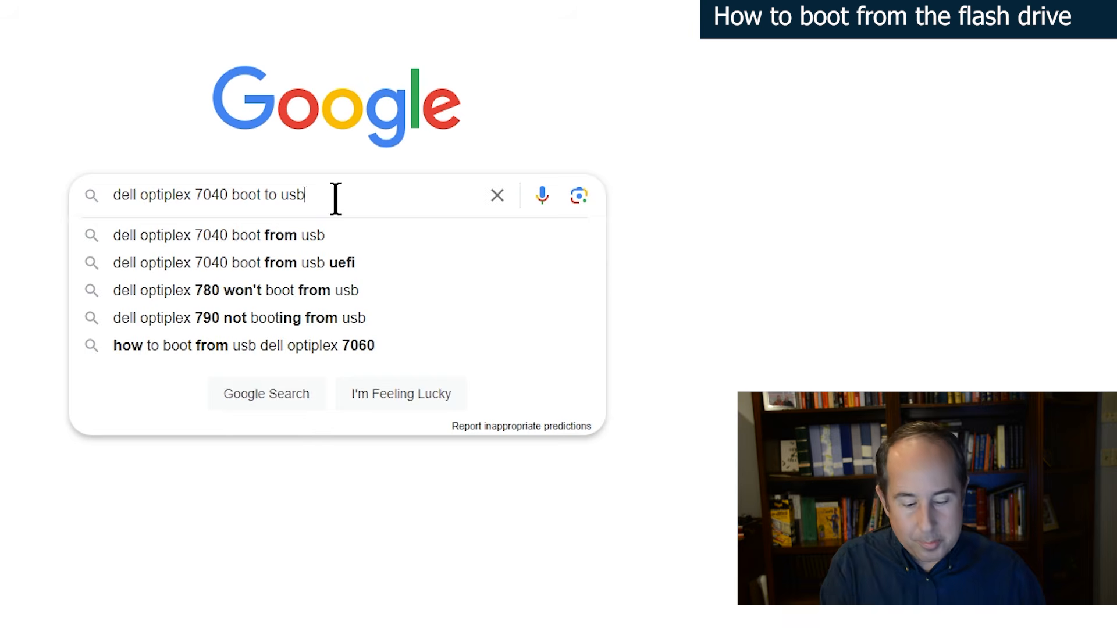
key("Return")
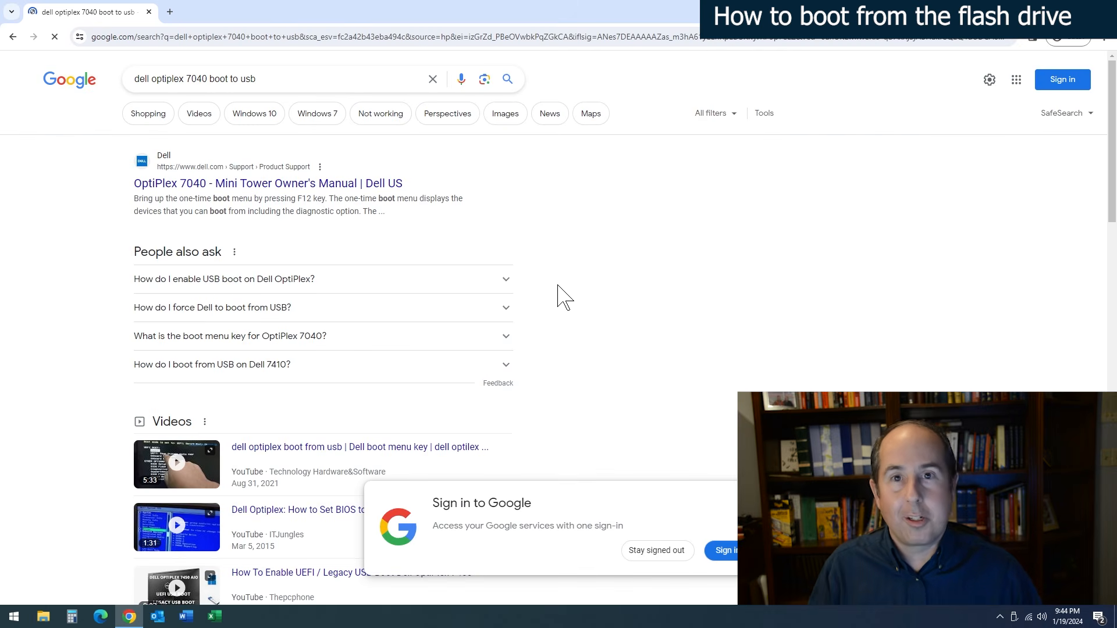
scroll(617, 344, "down", 10)
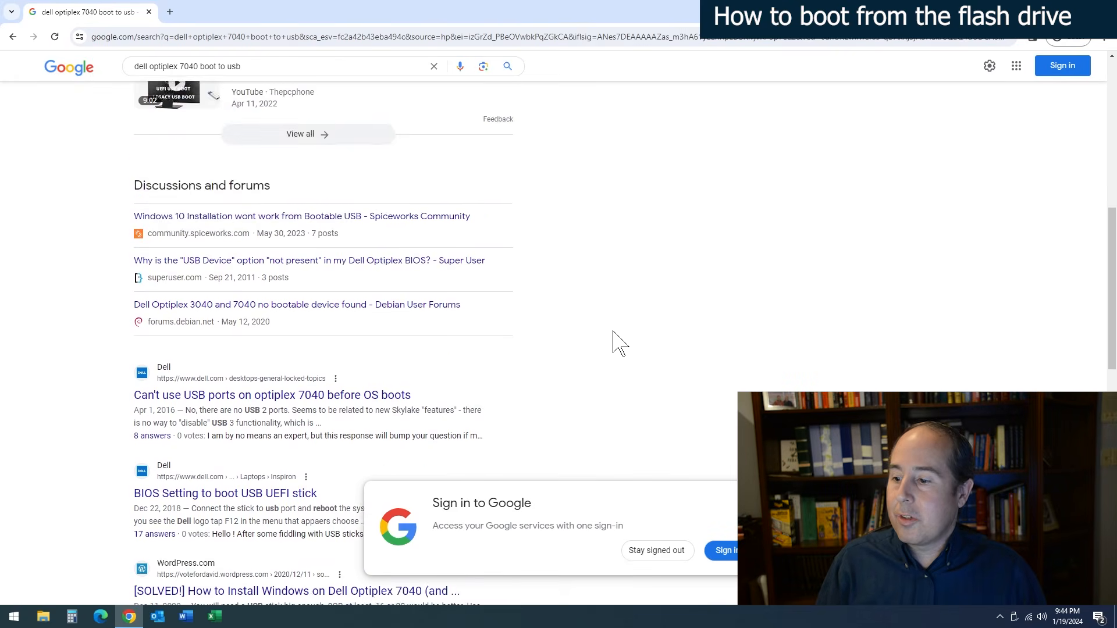
scroll(613, 332, "down", 1)
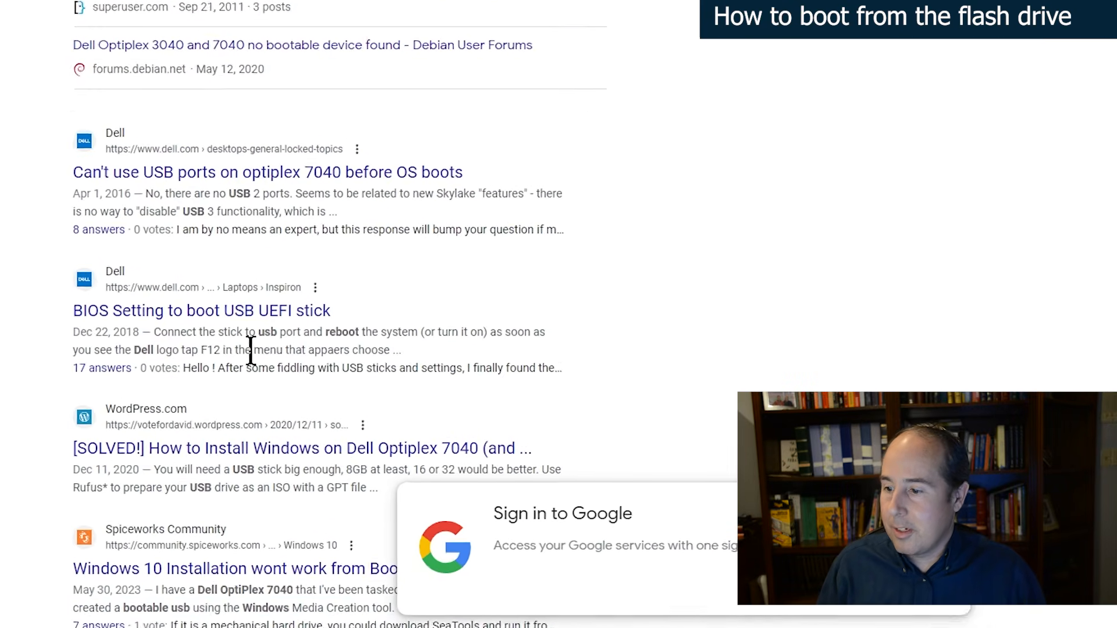
left_click_drag(260, 387, 251, 386)
left_click_drag(229, 327, 96, 327)
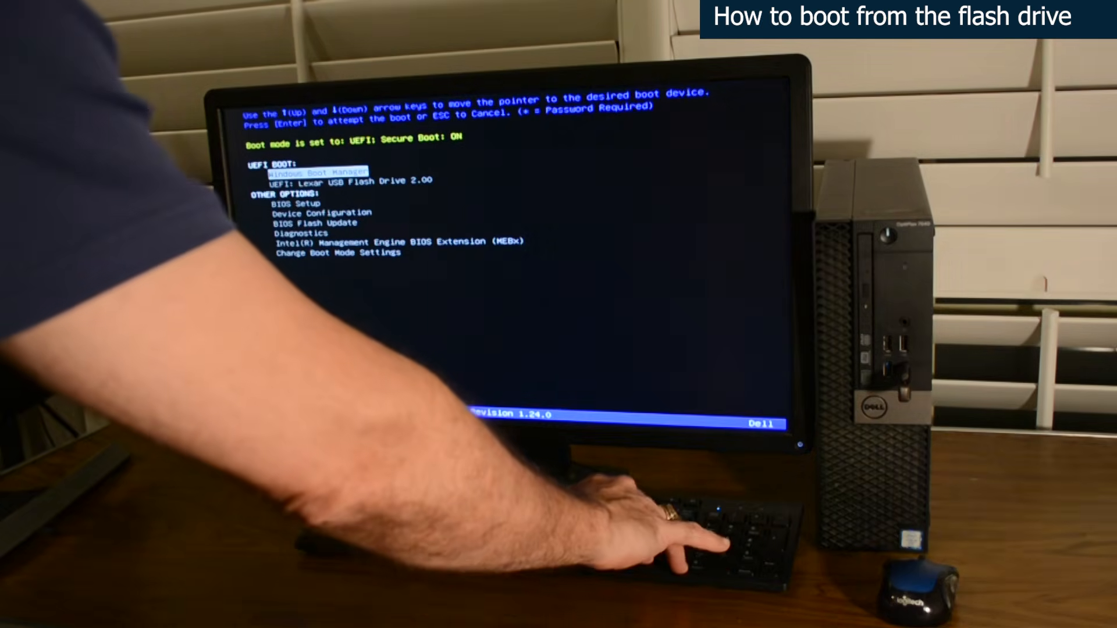
- Boot the computer from the Lexar USB flash drive and start the Windows installation with the preset language and keyboard
key("Down")
key("Return")
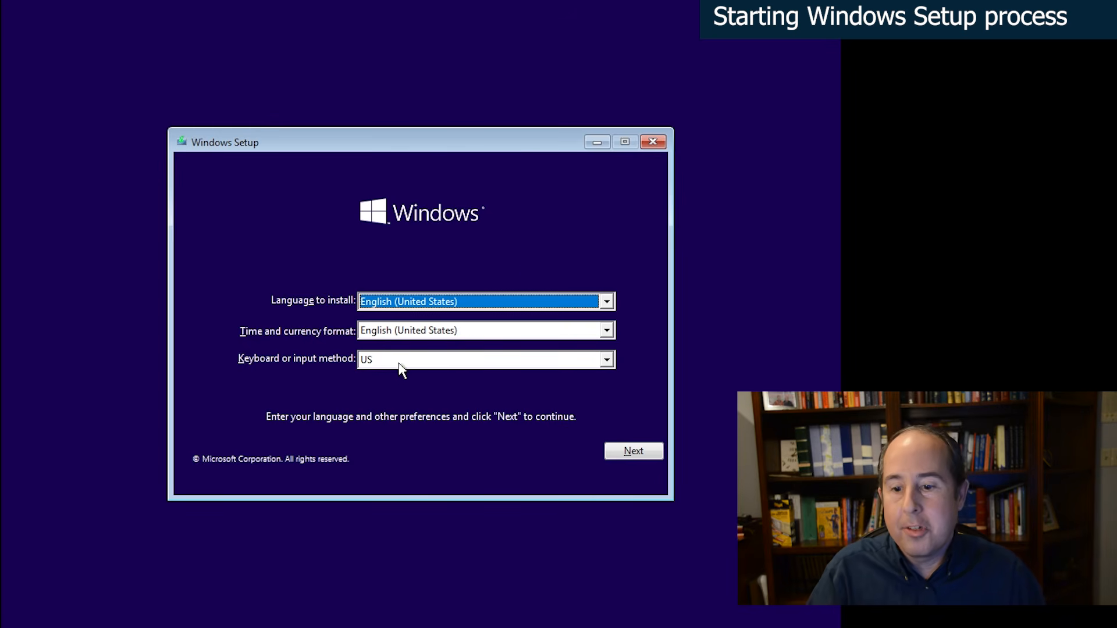
left_click(627, 460)
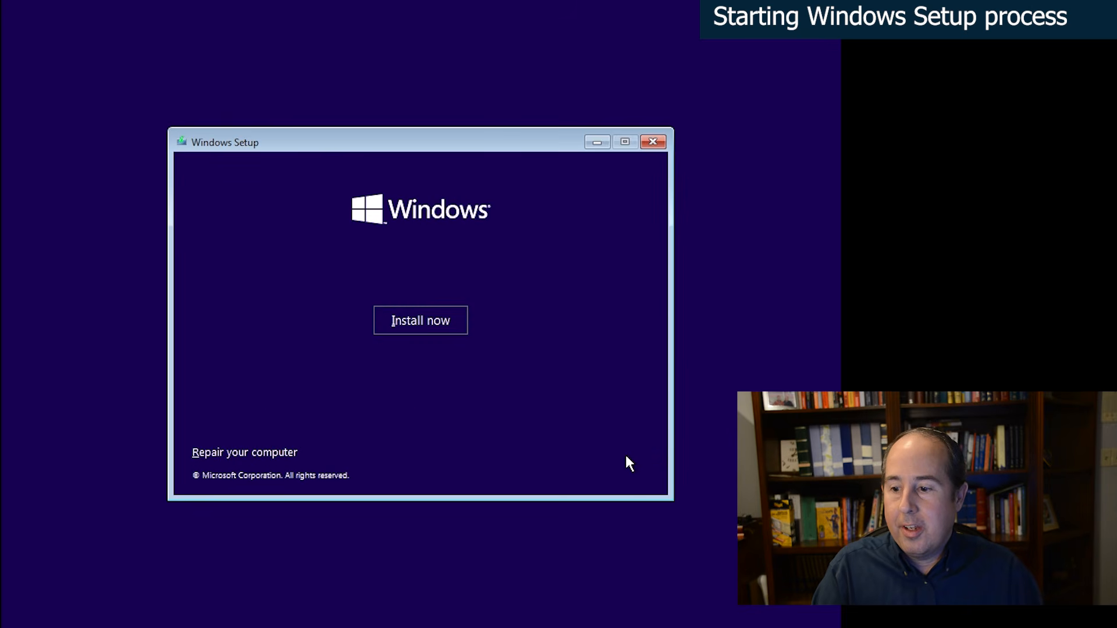
left_click(429, 322)
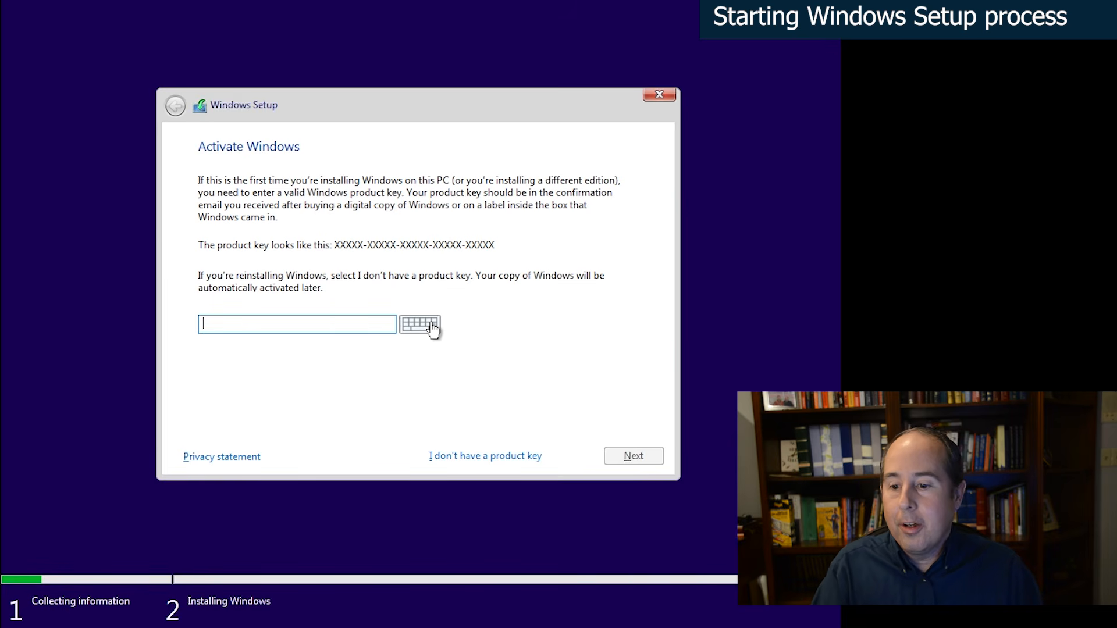
- Continue the setup without a product key and select Windows 10 Home as the operating system
left_click(509, 460)
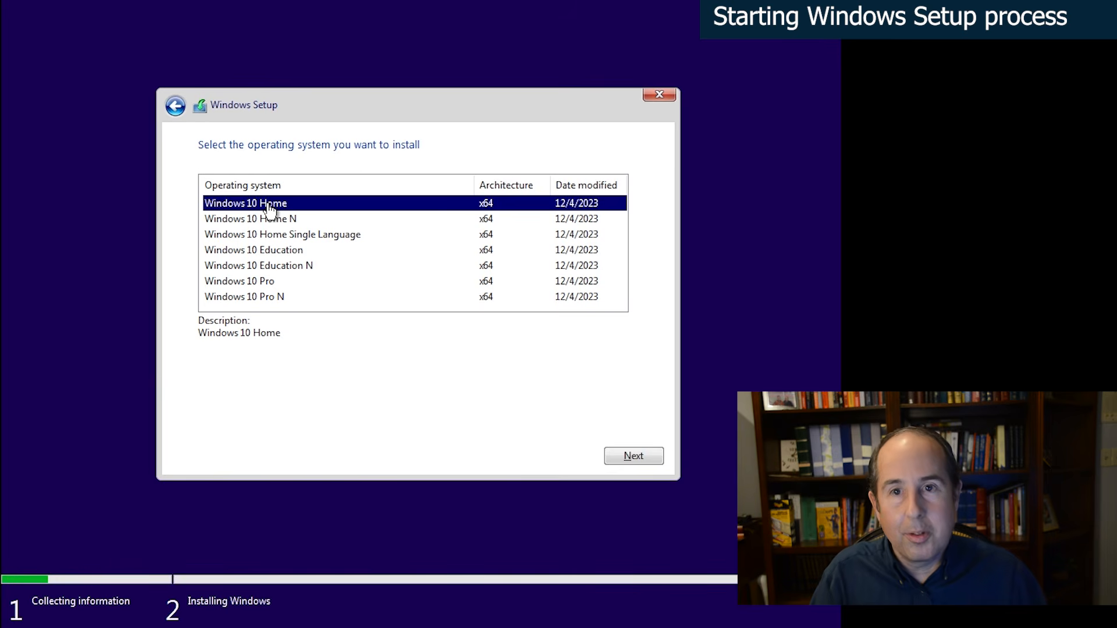
left_click(628, 458)
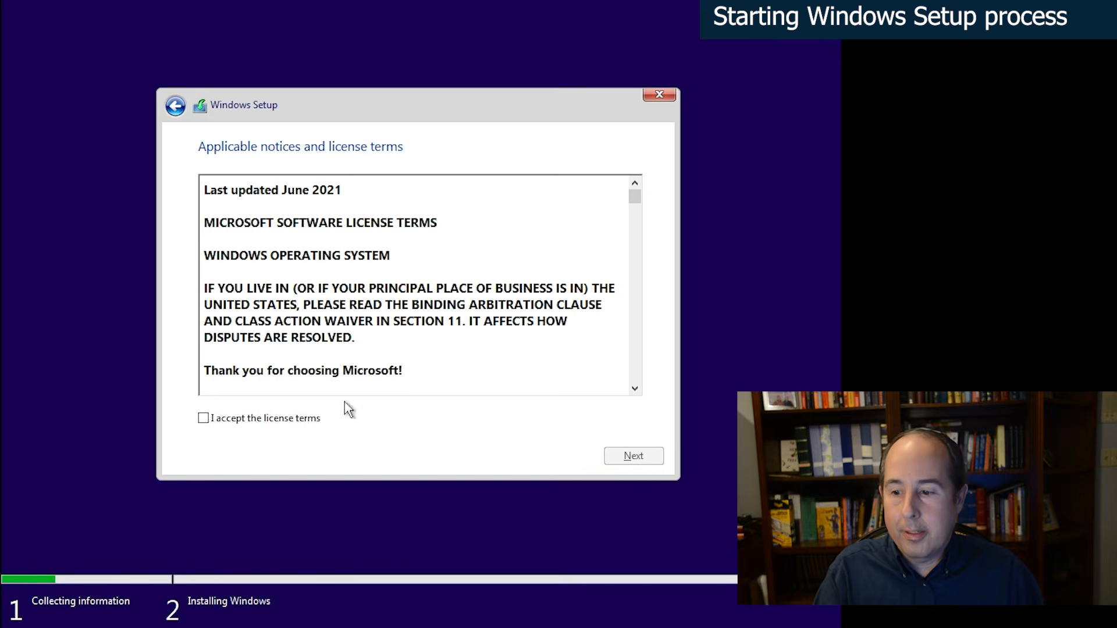
- Accept the Windows license terms and choose the Custom: Install Windows only (advanced) installation type
left_click(271, 419)
left_click(618, 455)
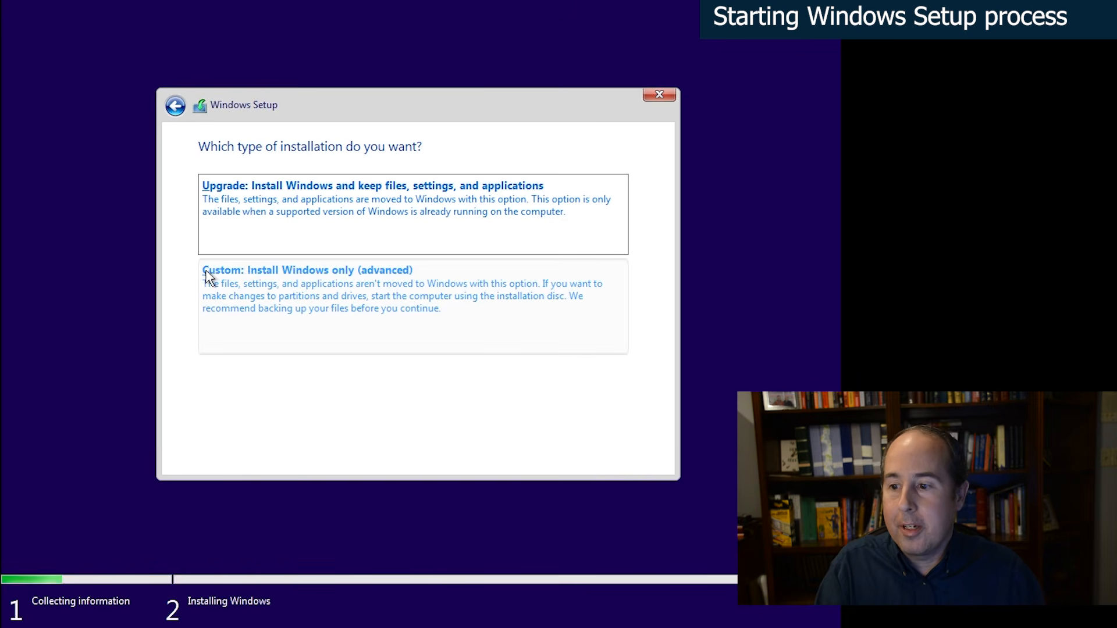
left_click(307, 279)
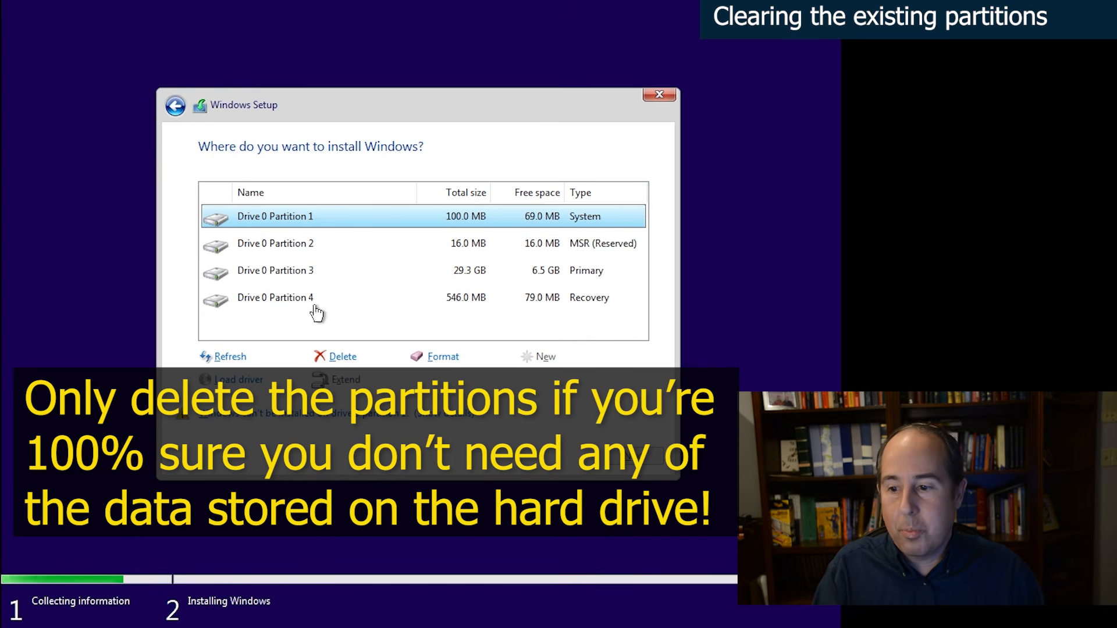
- Delete the 100 MB System partition and the 16 MB MSR (Reserved) partition on Drive 0
left_click(342, 357)
left_click(522, 384)
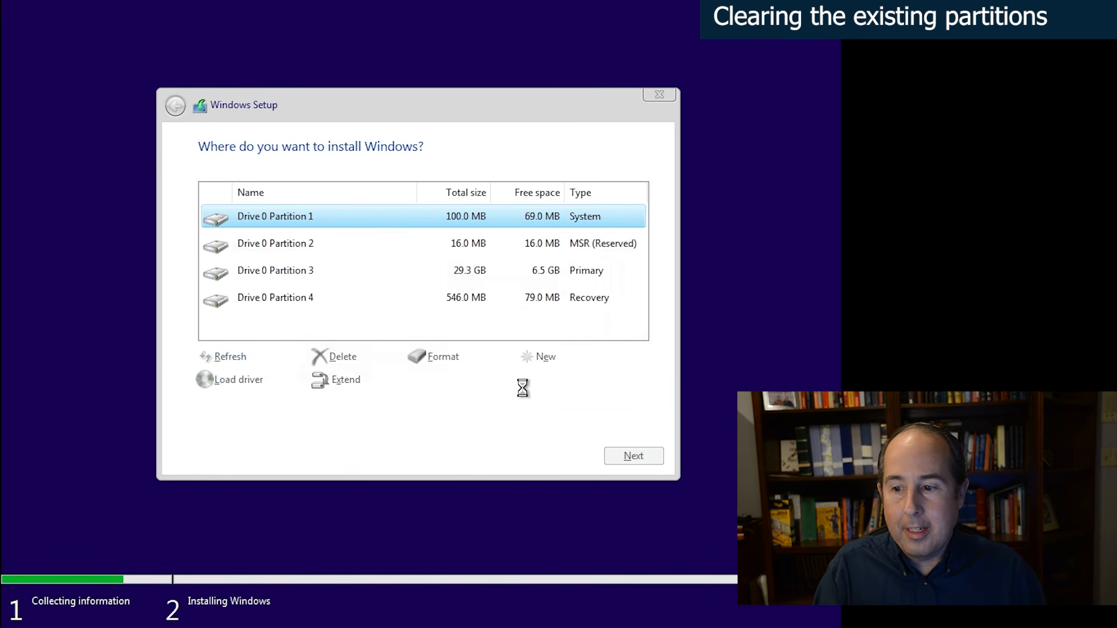
left_click(308, 249)
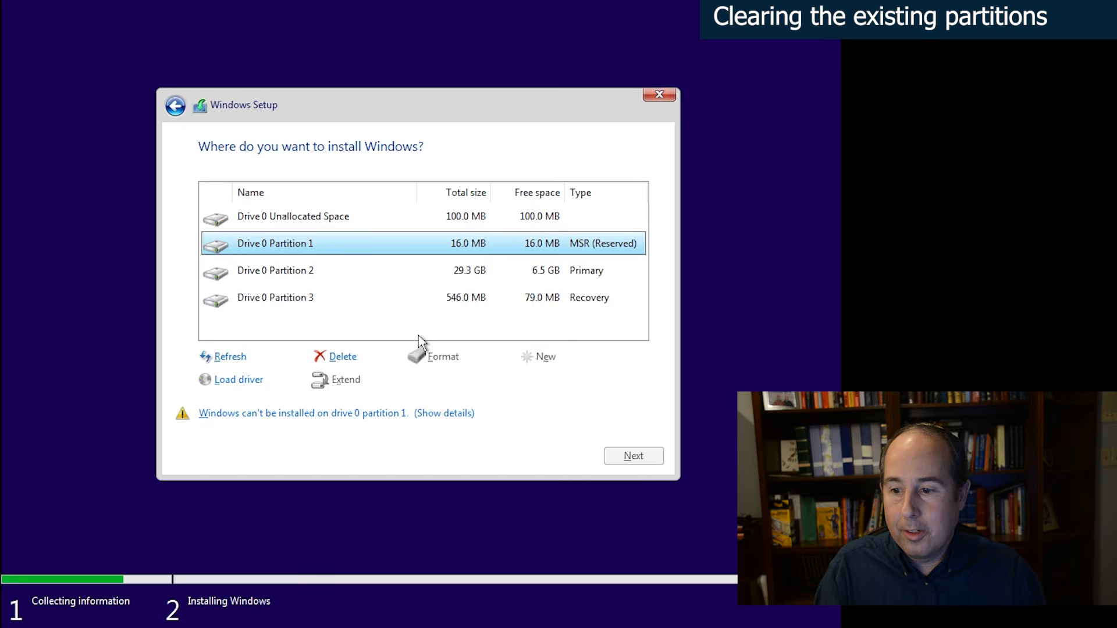
left_click(349, 359)
left_click(526, 382)
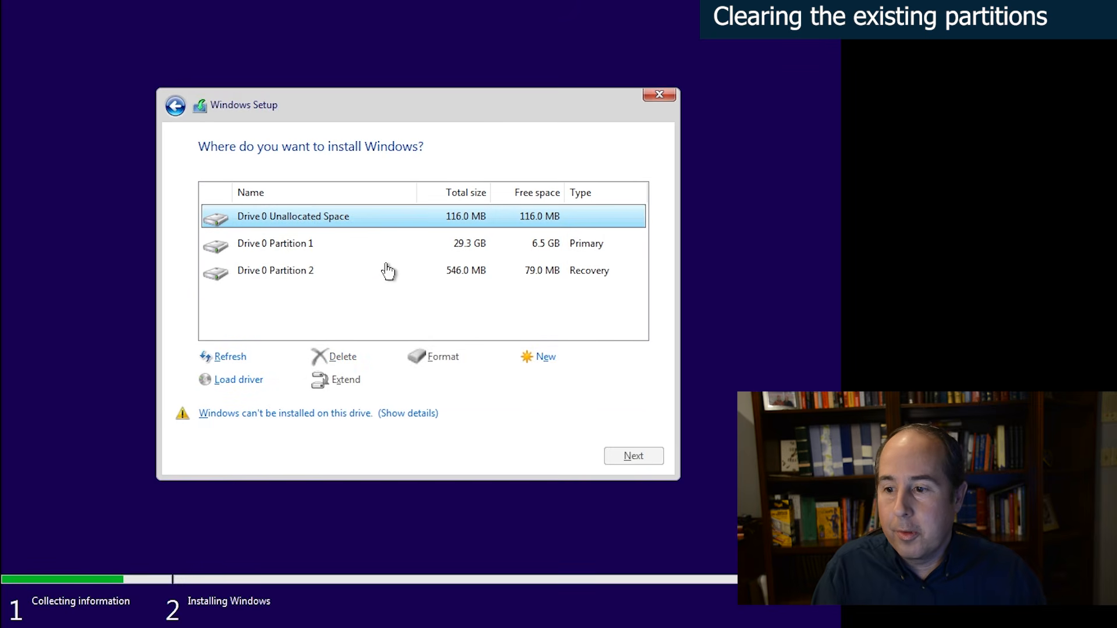
- Delete the 29.3 GB Primary partition and the 546 MB Recovery partition on Drive 0
left_click(292, 247)
left_click(343, 359)
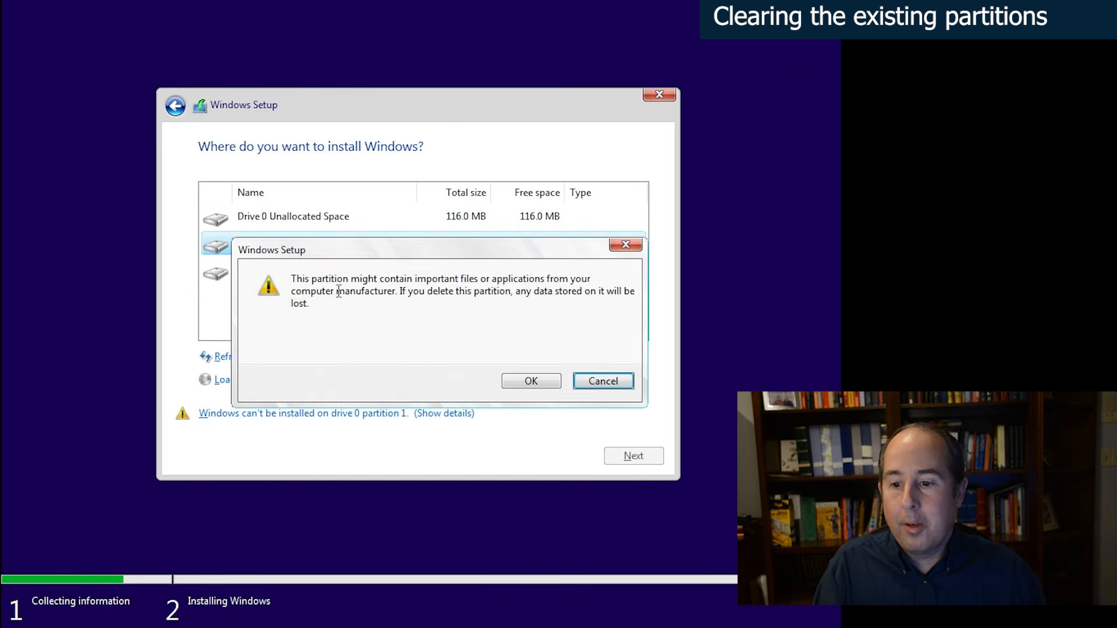
left_click(517, 384)
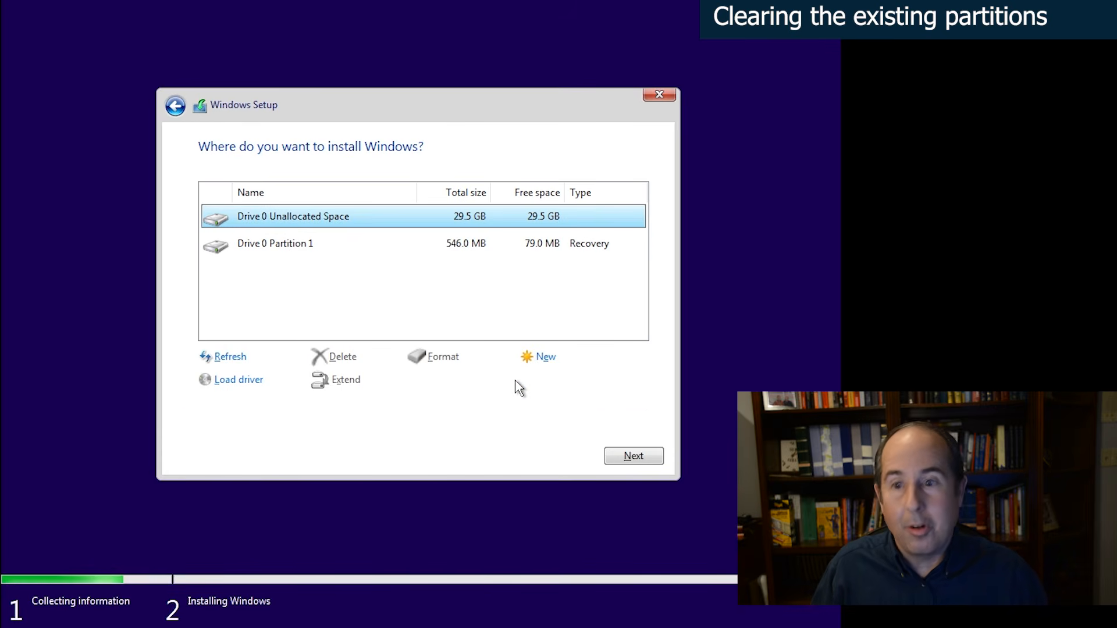
left_click(300, 251)
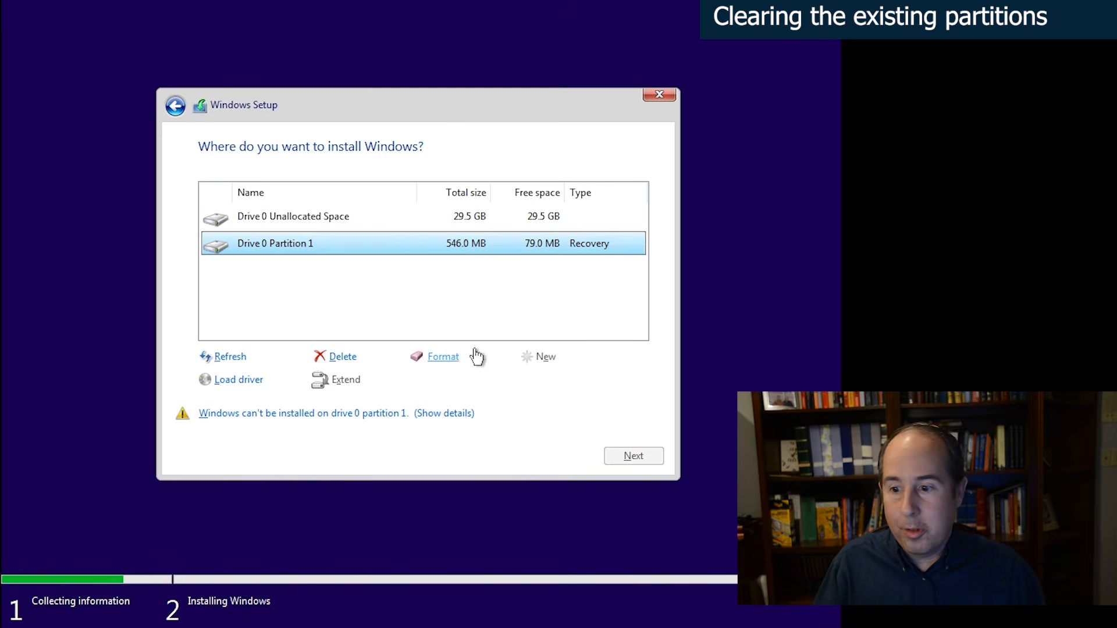
left_click(342, 356)
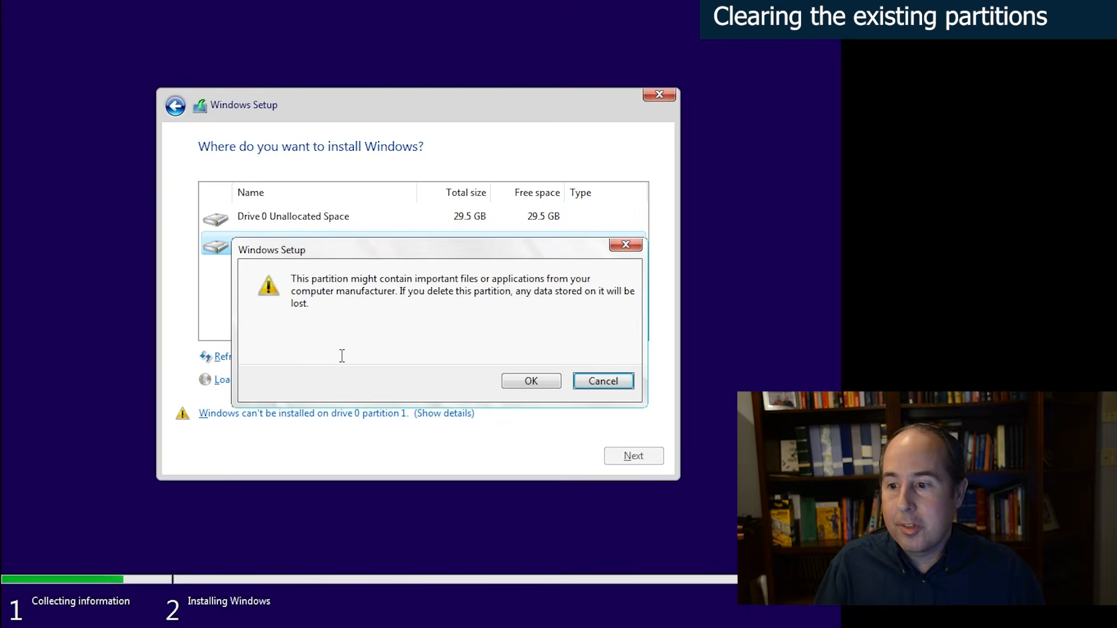
left_click(527, 381)
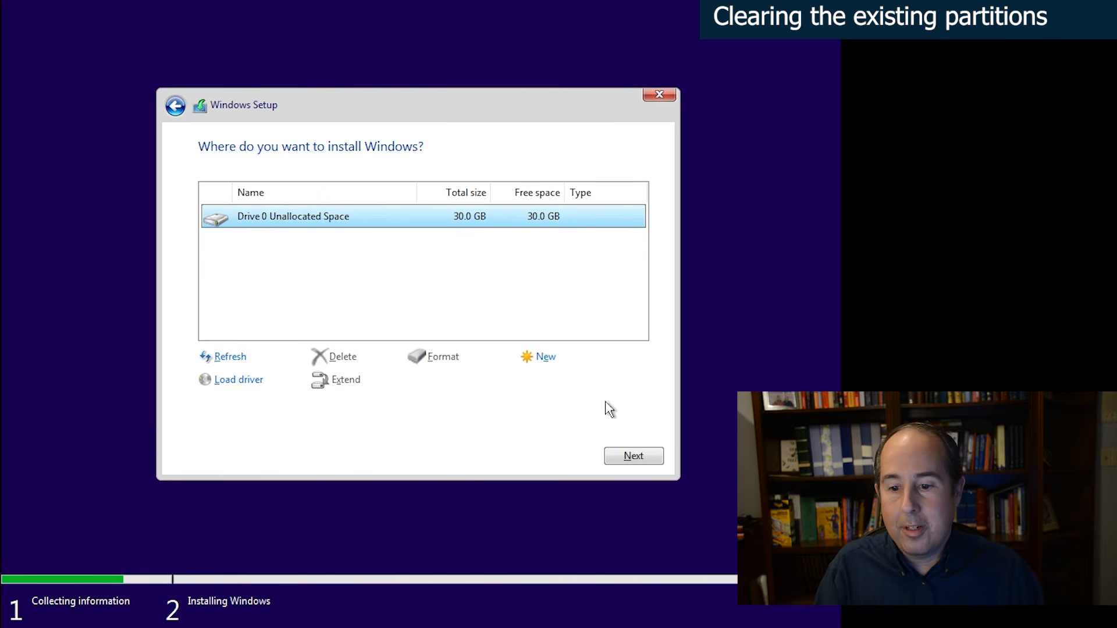
- Install Windows on the Drive 0 unallocated space and restart the computer immediately once setup requests it
left_click(636, 458)
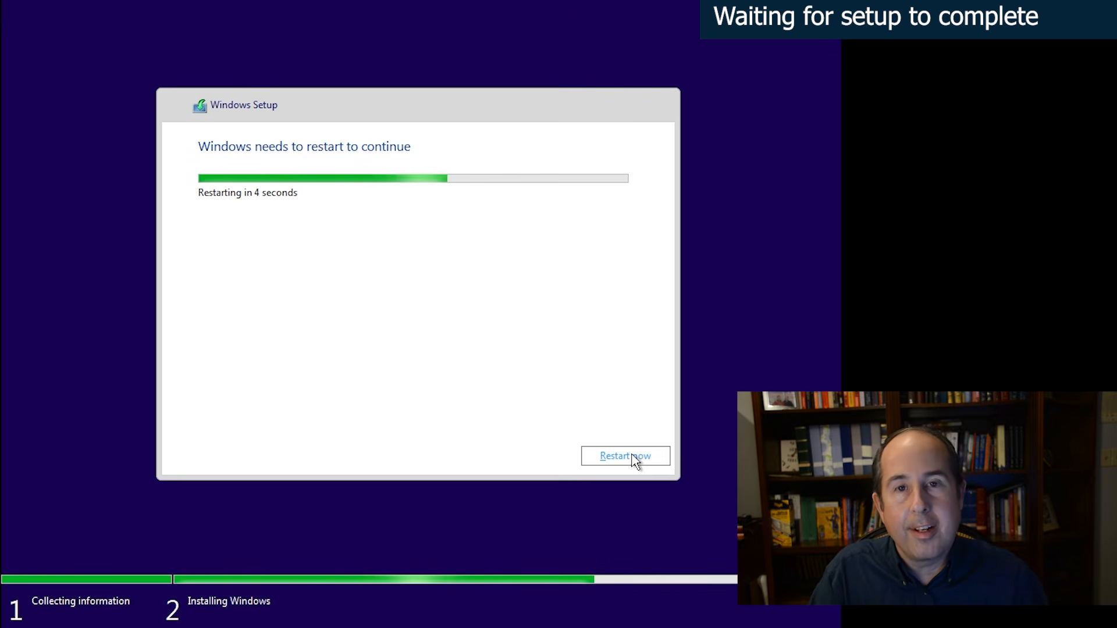
left_click(632, 457)
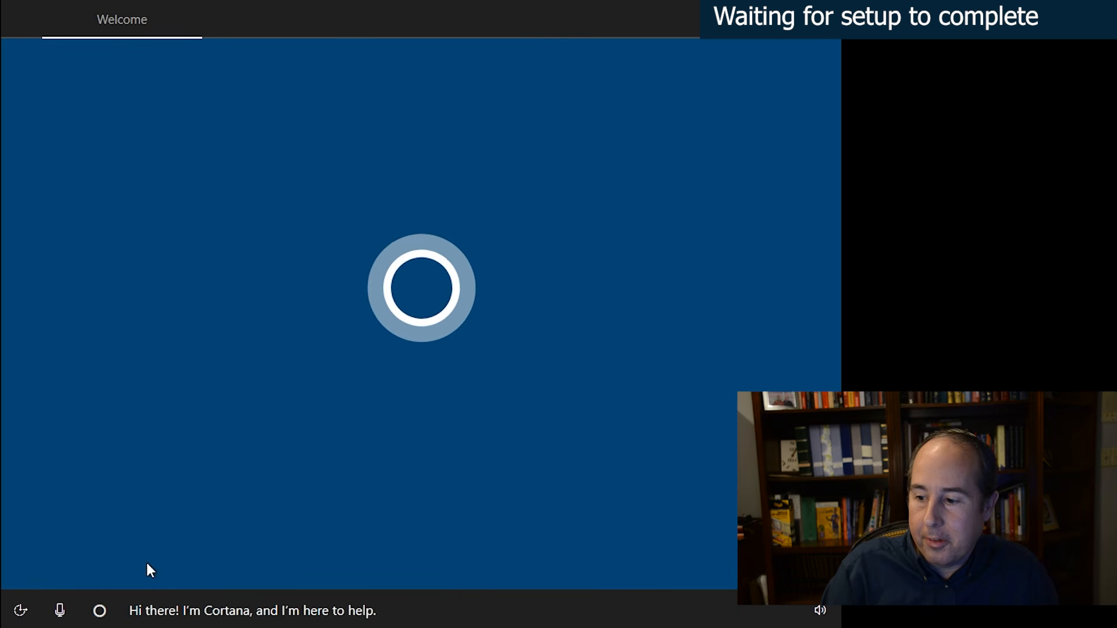
- Disable voice control and accept the United States region with US as the only keyboard layout
left_click(60, 611)
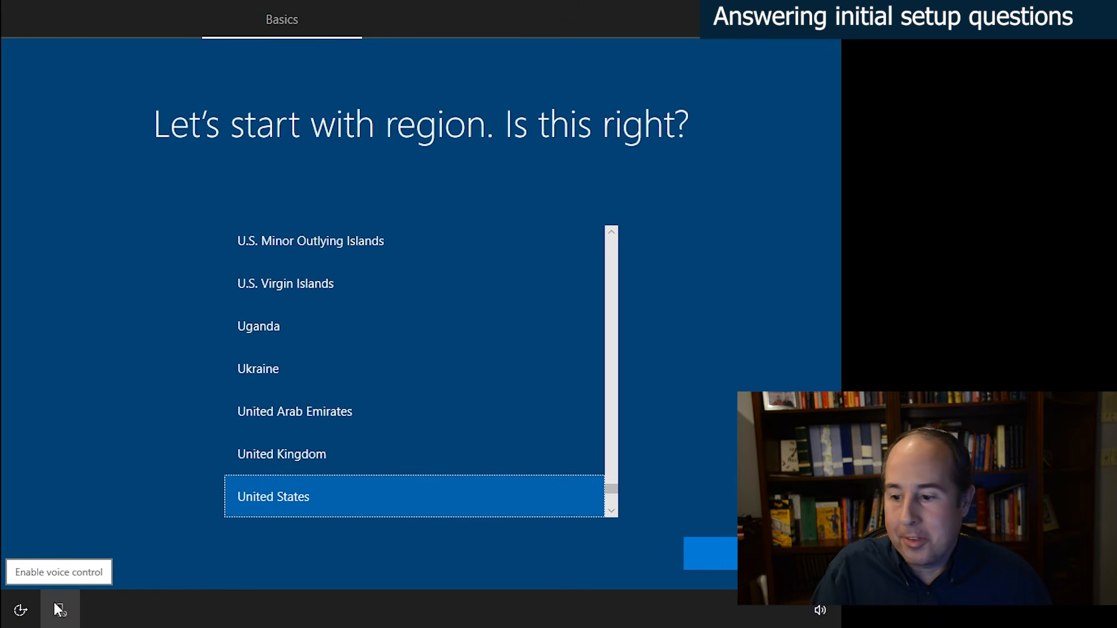
left_click(730, 552)
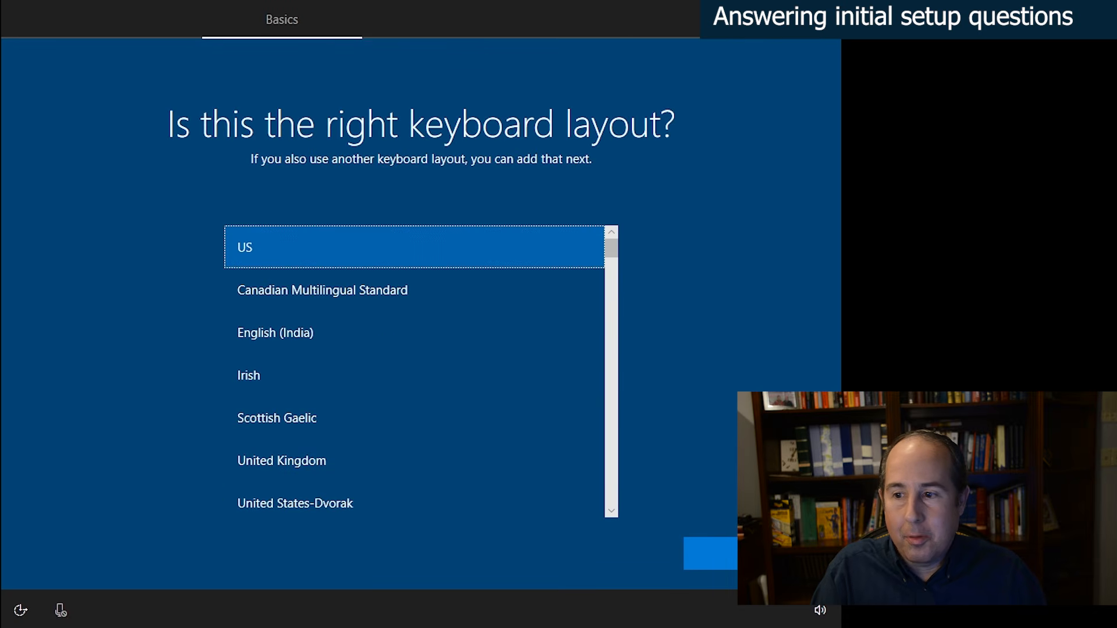
key("Return")
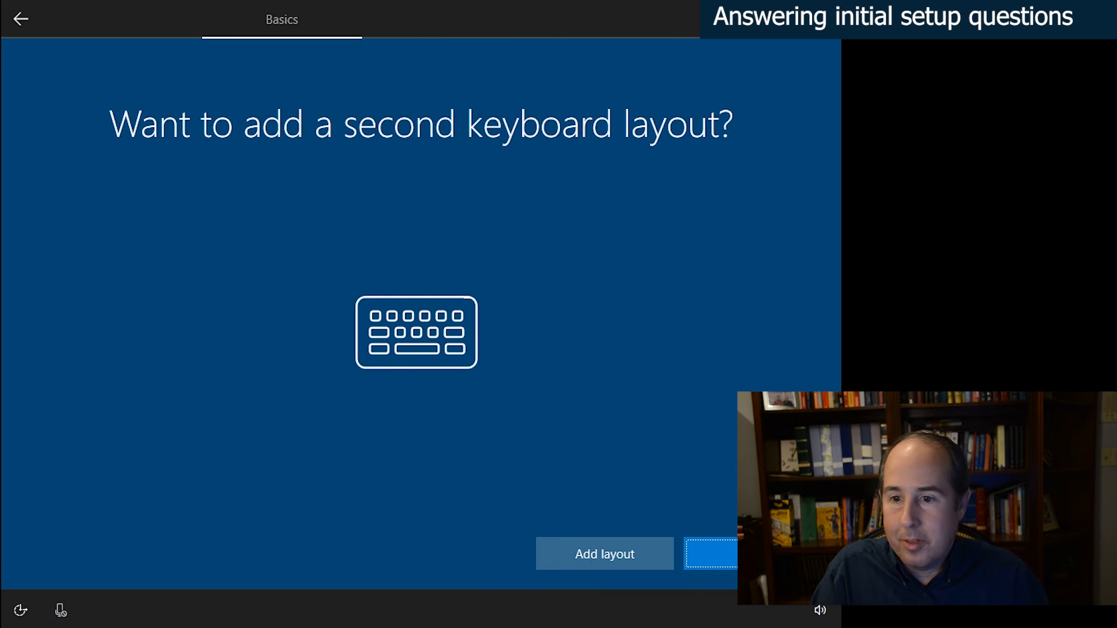
key("Return")
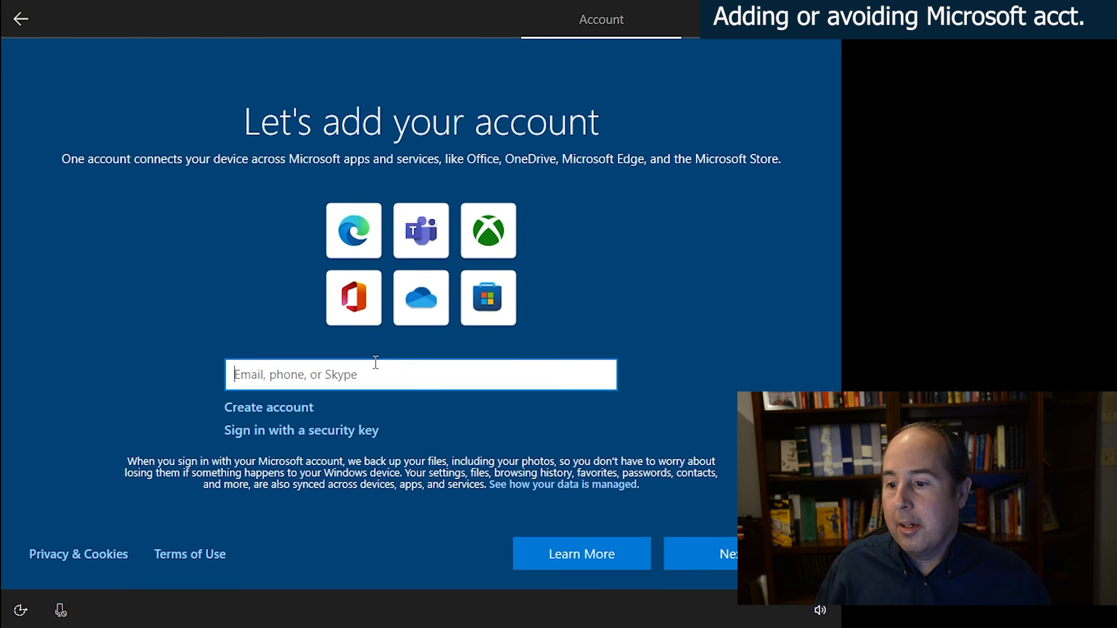
- Bypass the Microsoft account sign-in by submitting a placeholder e-mail address and a random password, and continue past the error page
type("no")
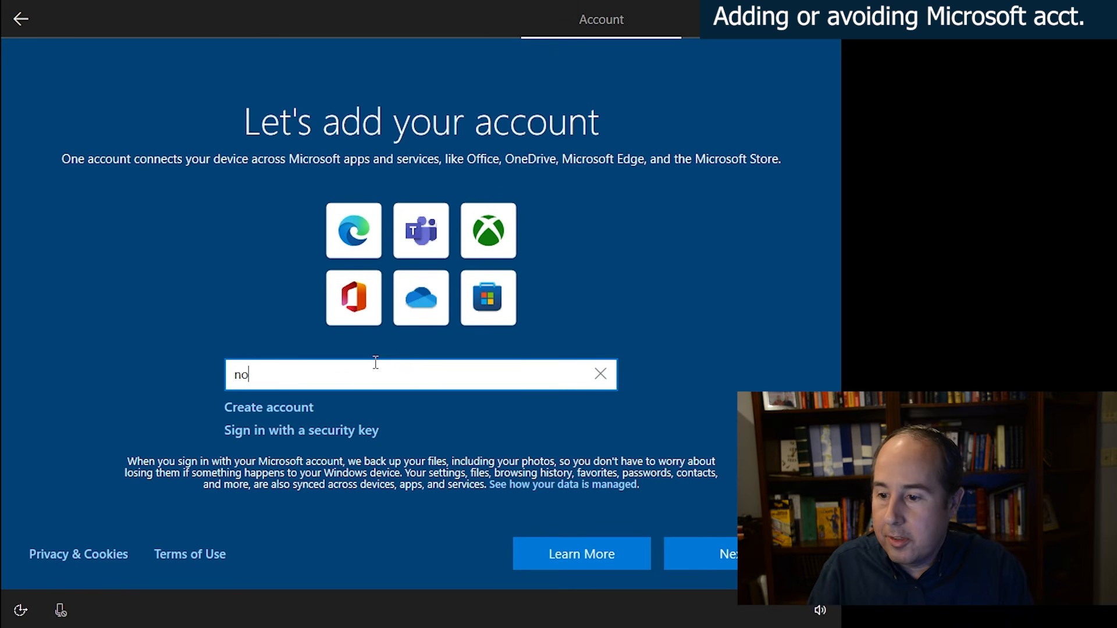
type("@thankyou.com")
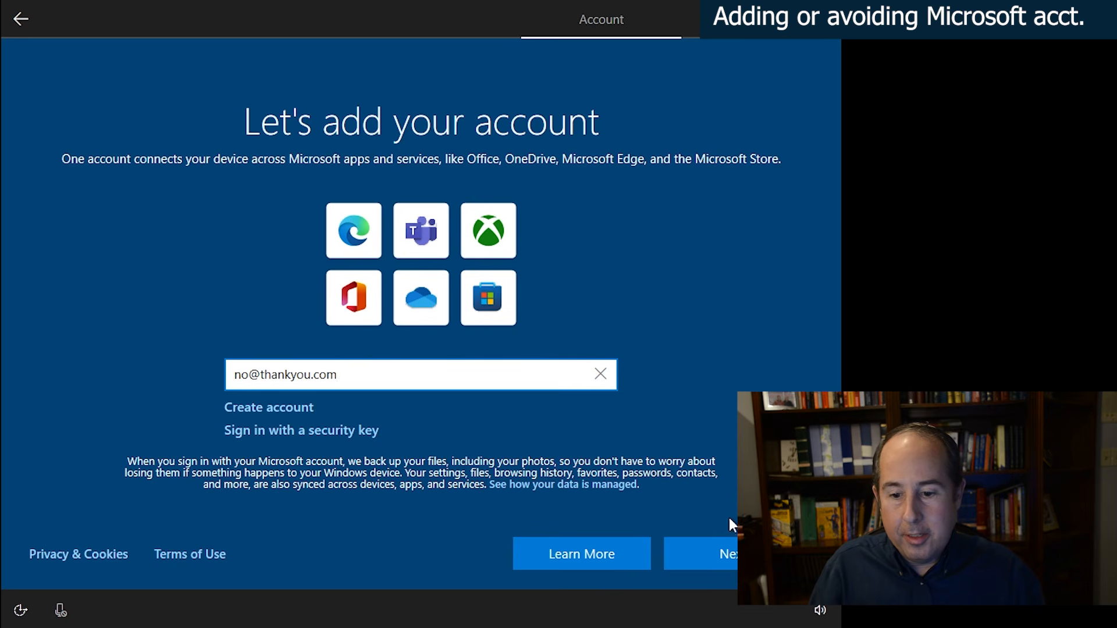
left_click(732, 556)
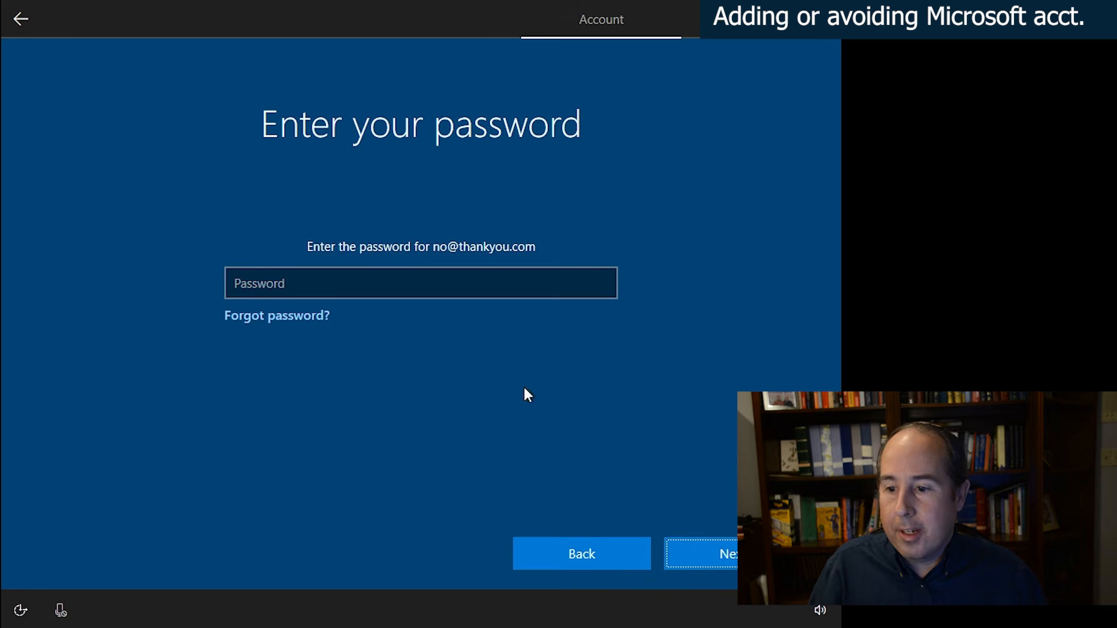
left_click(389, 283)
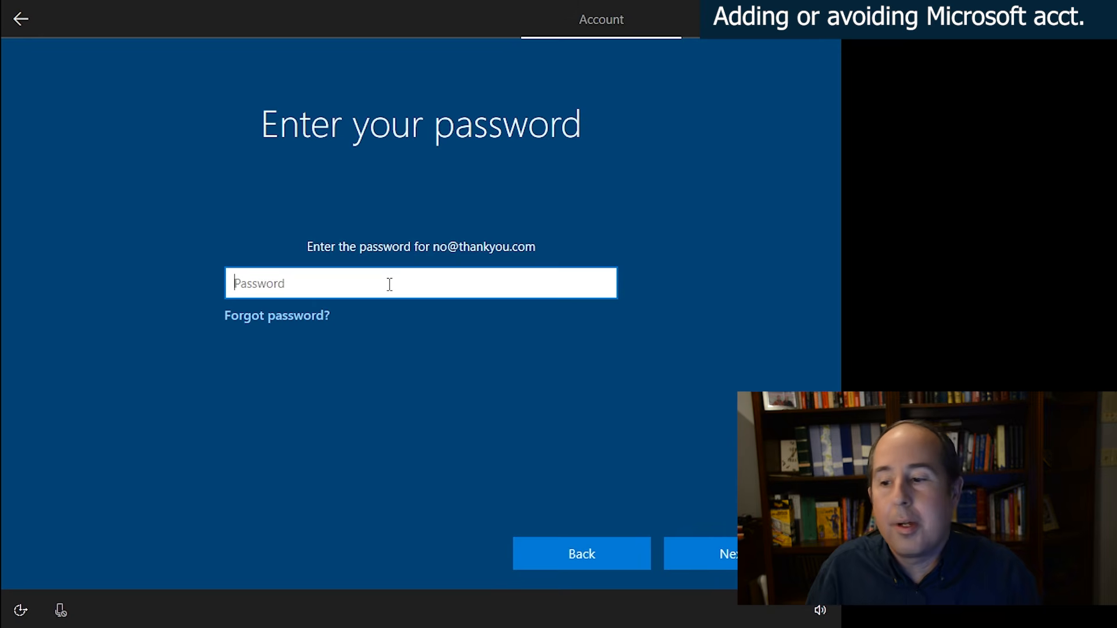
type("••••••••••••••••••••••••••••••")
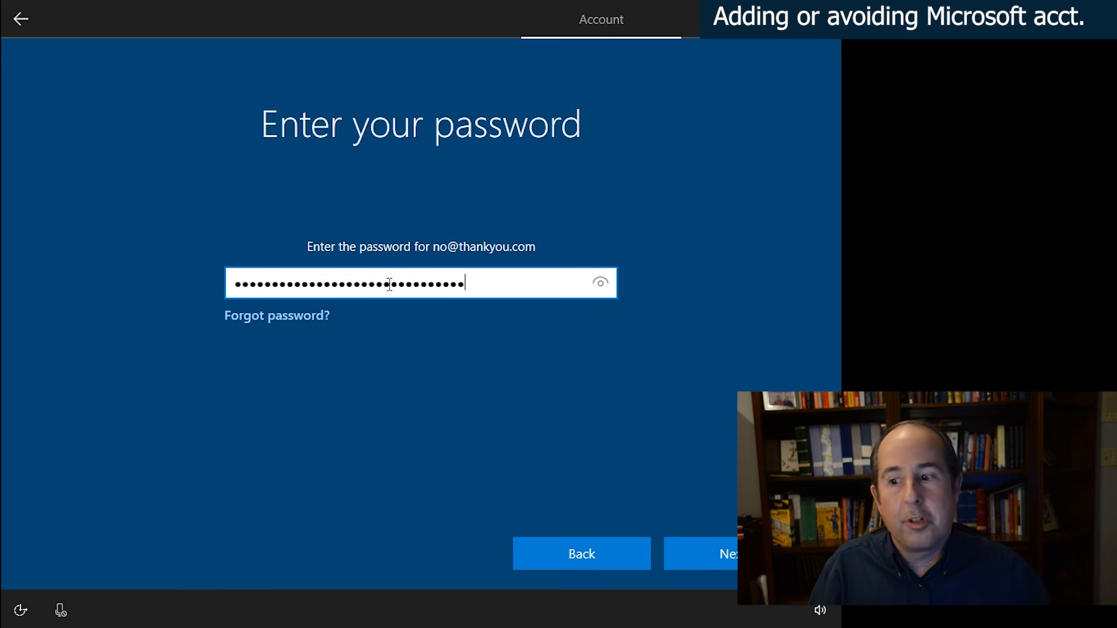
left_click(604, 282)
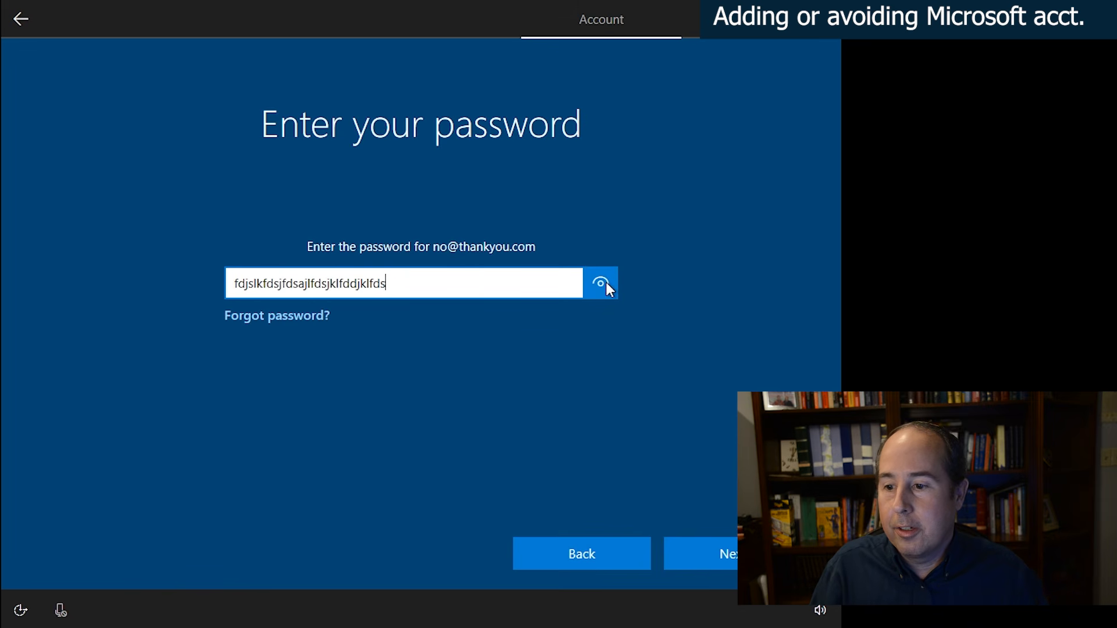
left_click(722, 554)
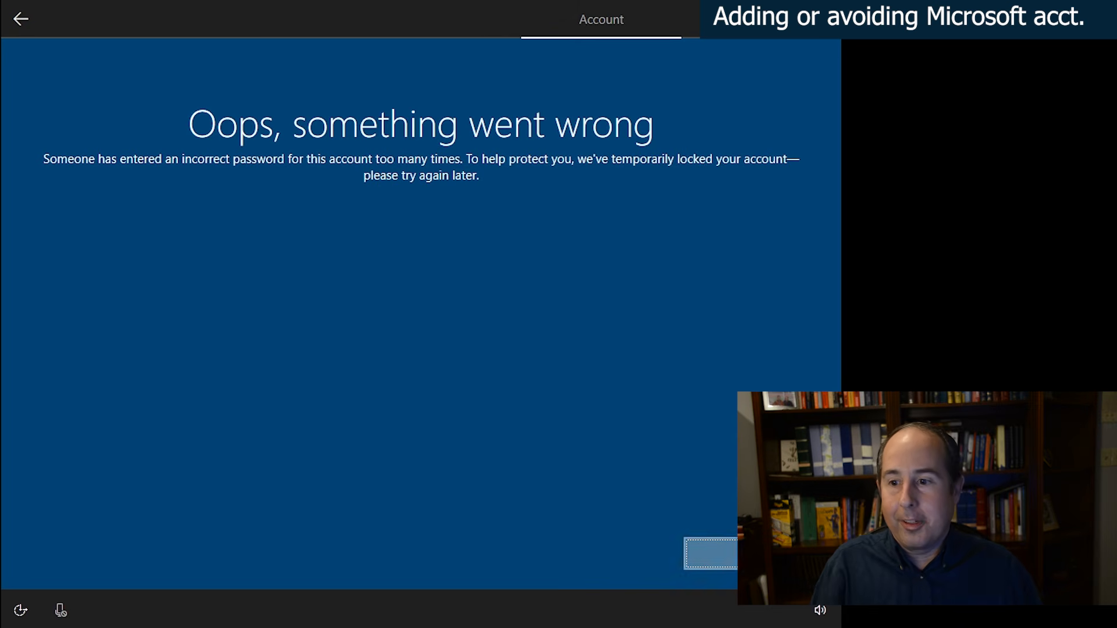
left_click(710, 553)
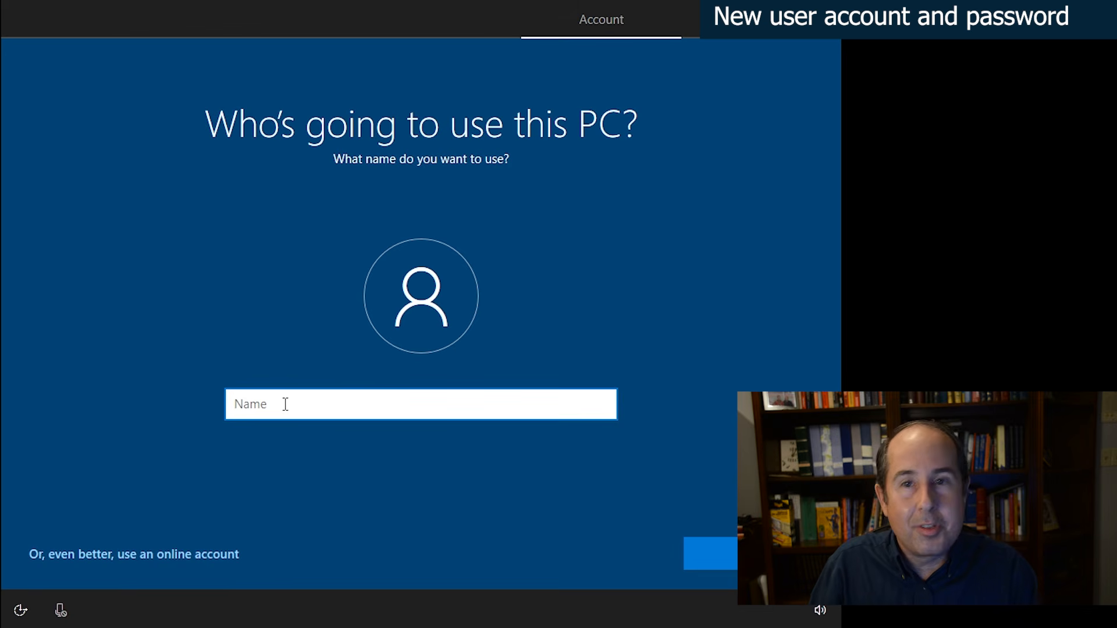
- Create a local account named User and leave its password blank
type("User")
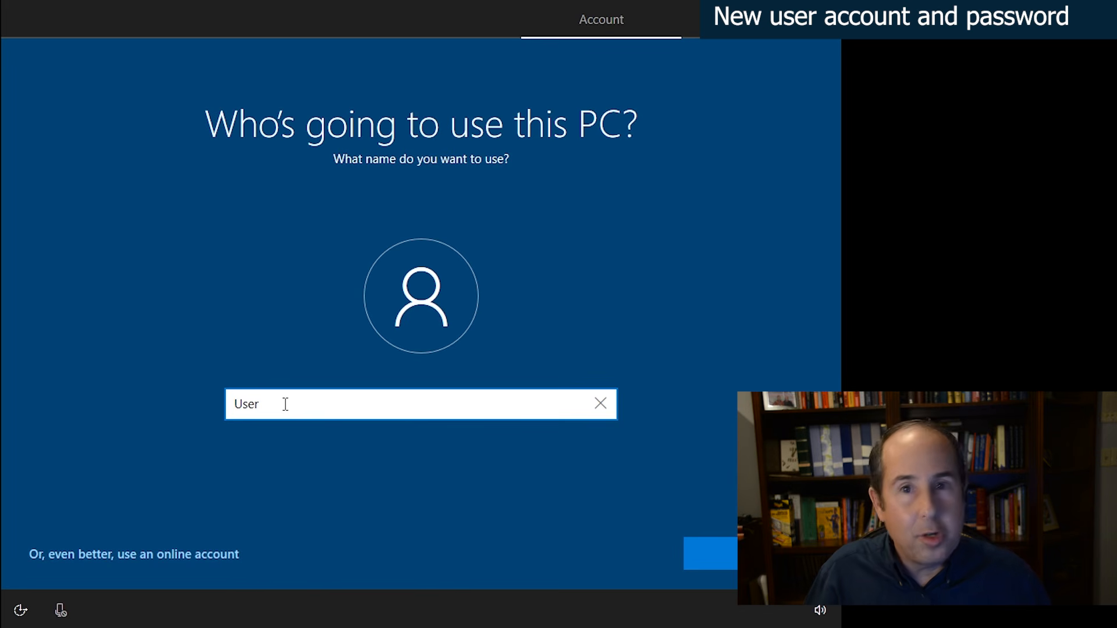
key("Return")
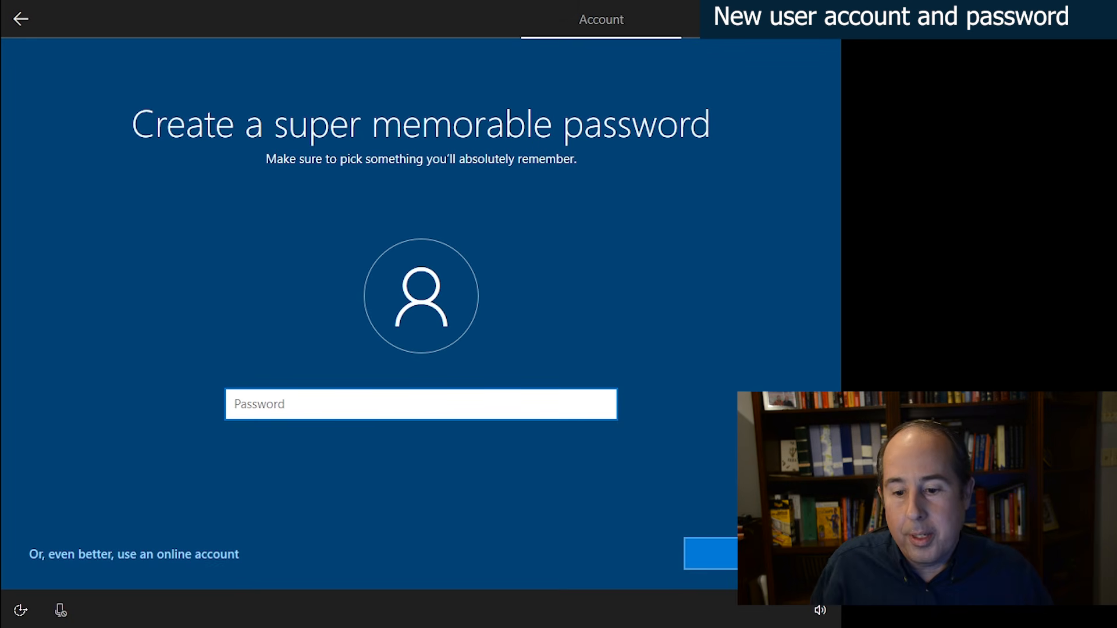
key("Return")
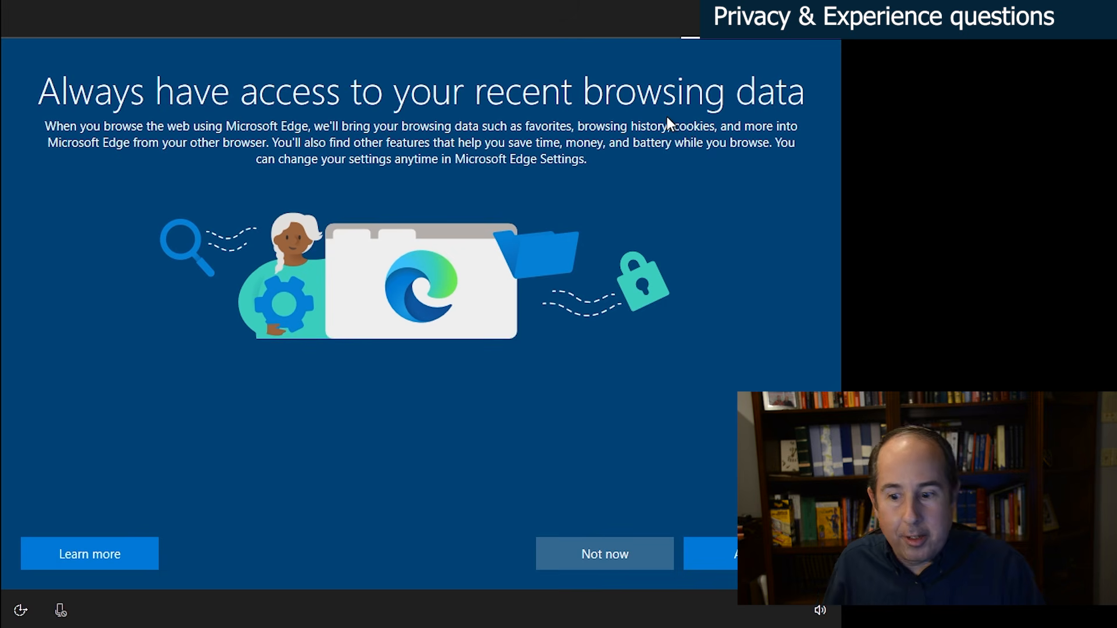
- Decline the browsing data, customized experience and Cortana offers, keeping the default privacy settings
left_click(618, 553)
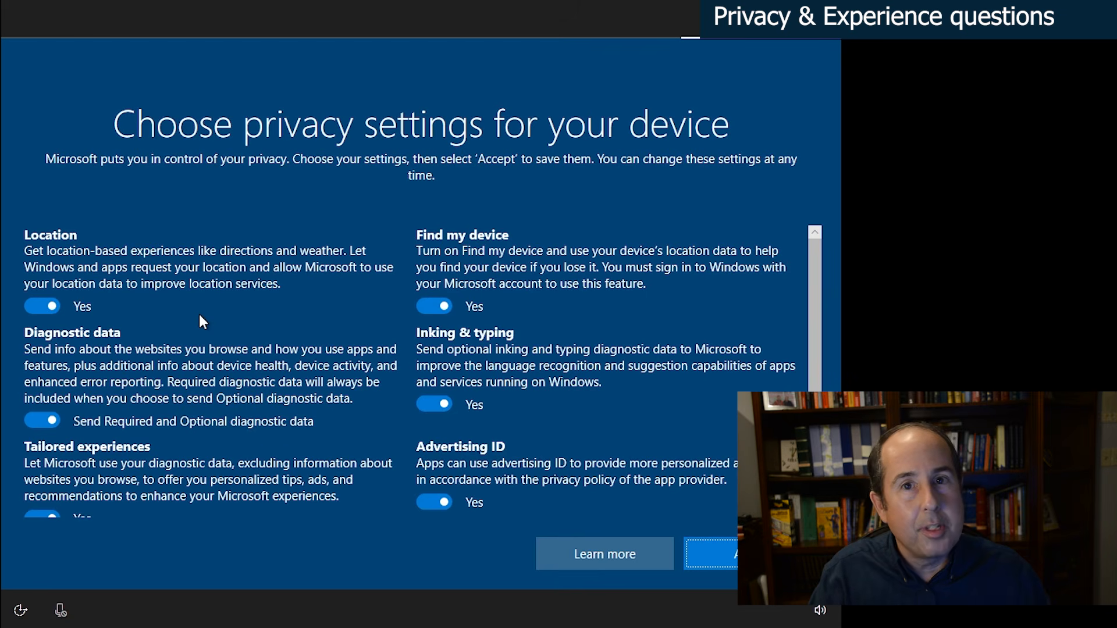
left_click(711, 553)
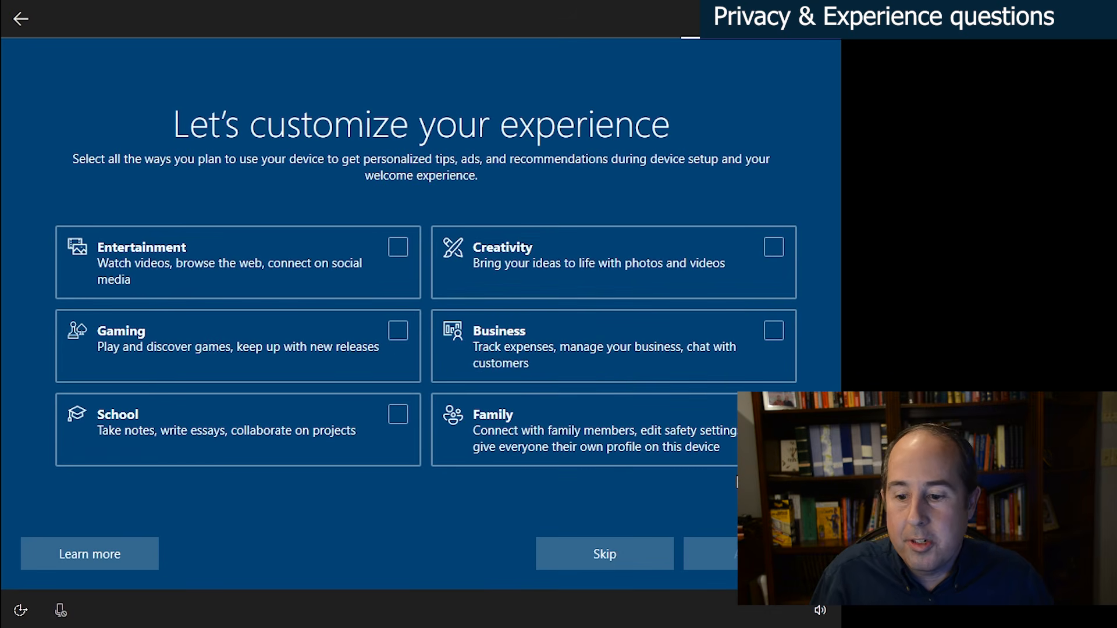
left_click(607, 553)
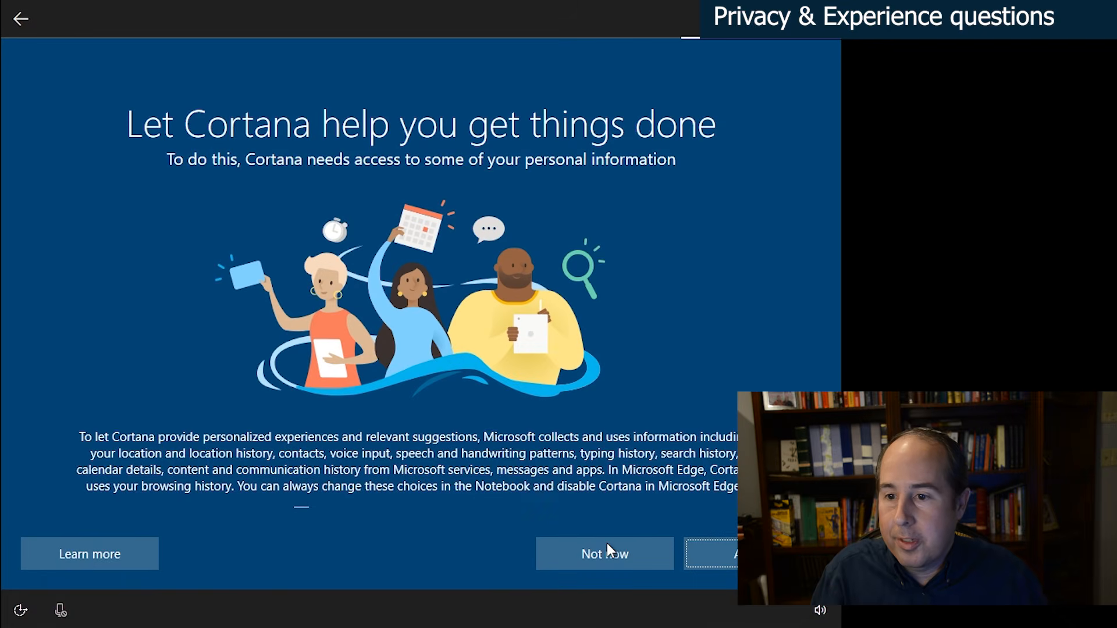
left_click(609, 555)
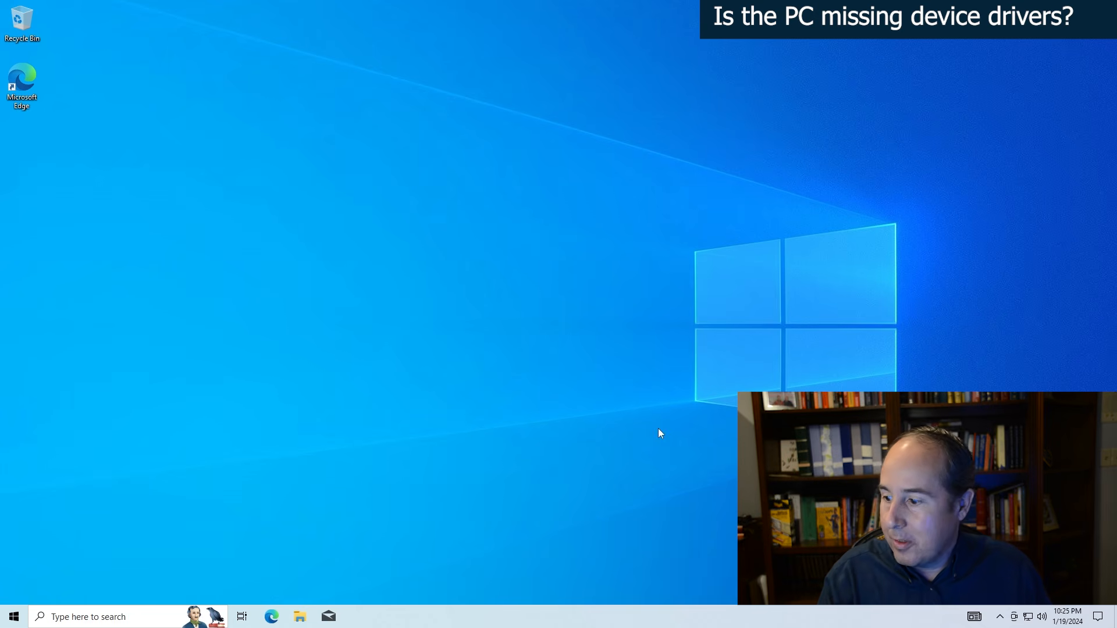
- Open Device Manager from the About page of the System settings
left_click(11, 619)
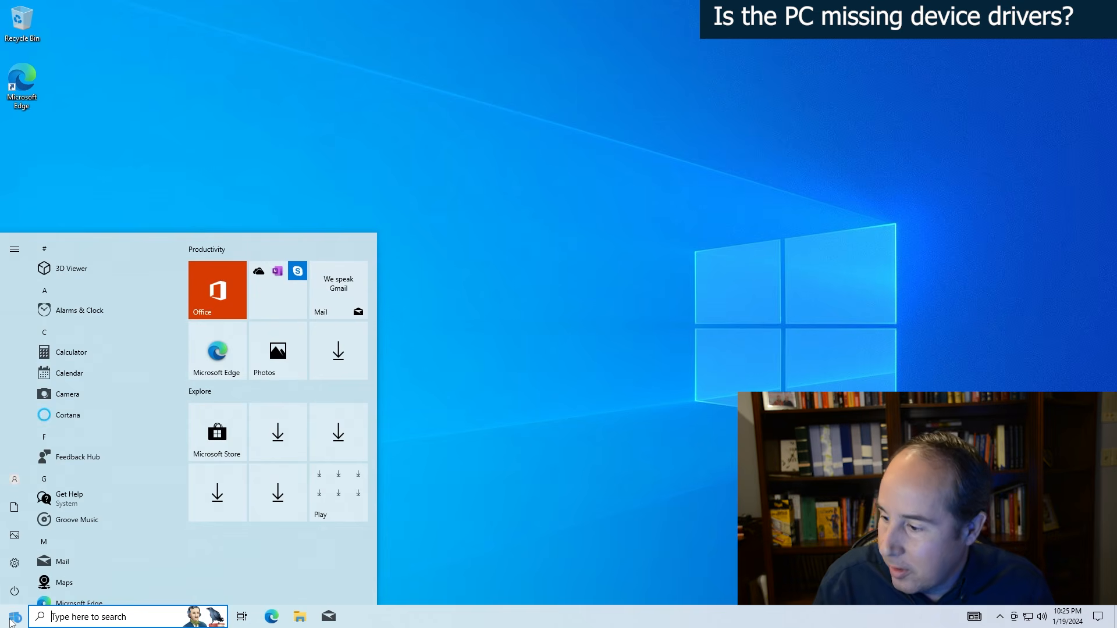
left_click(14, 563)
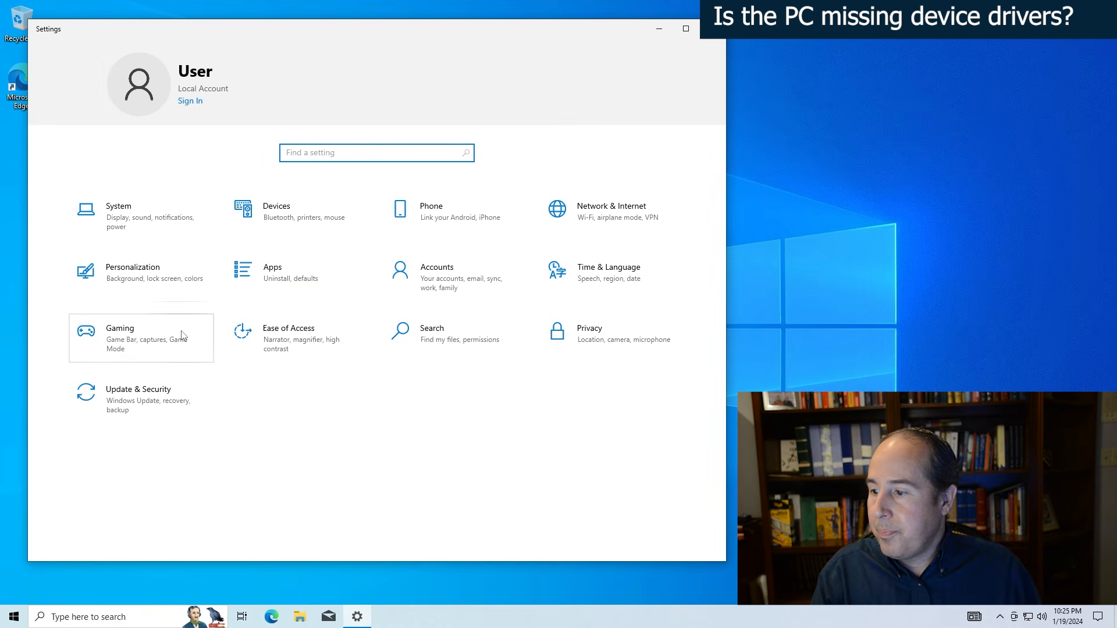
left_click(156, 216)
scroll(128, 427, "down", 1)
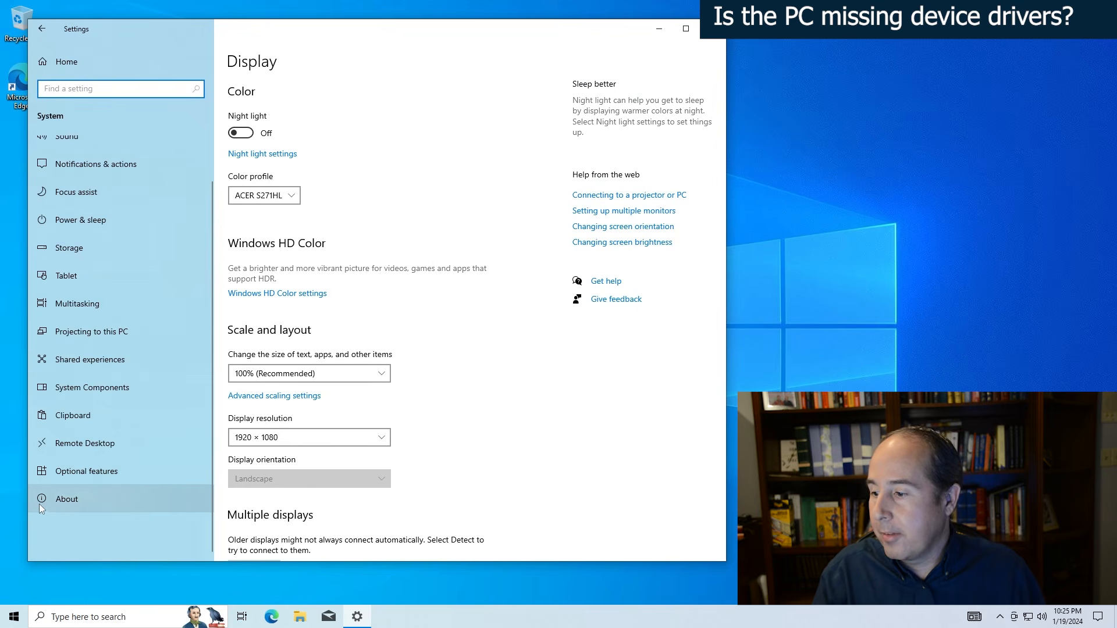
left_click(71, 498)
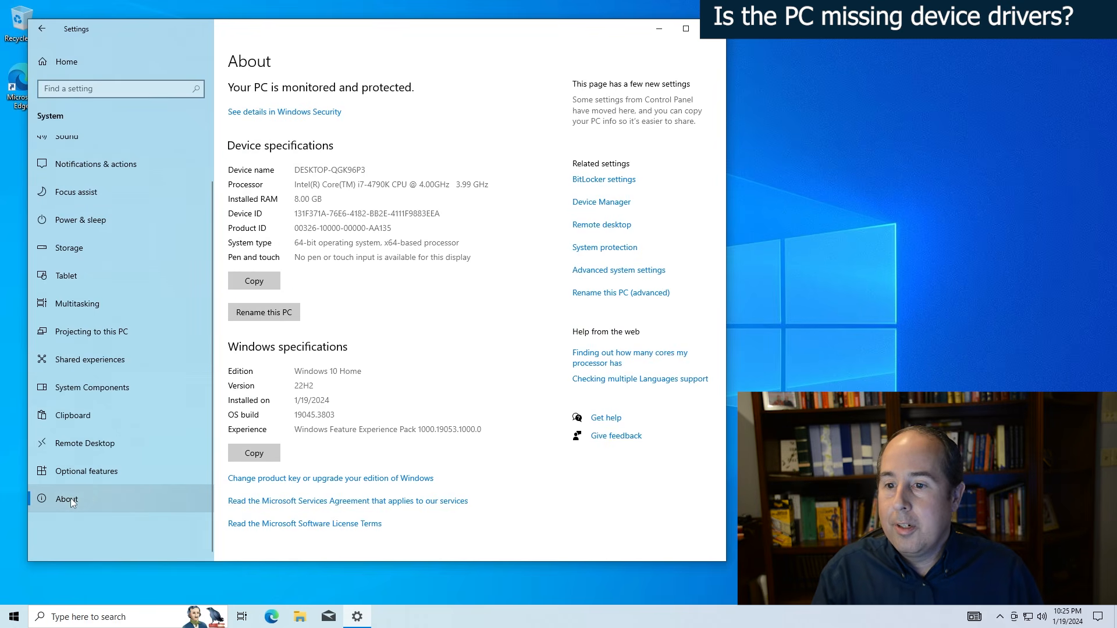
left_click(598, 209)
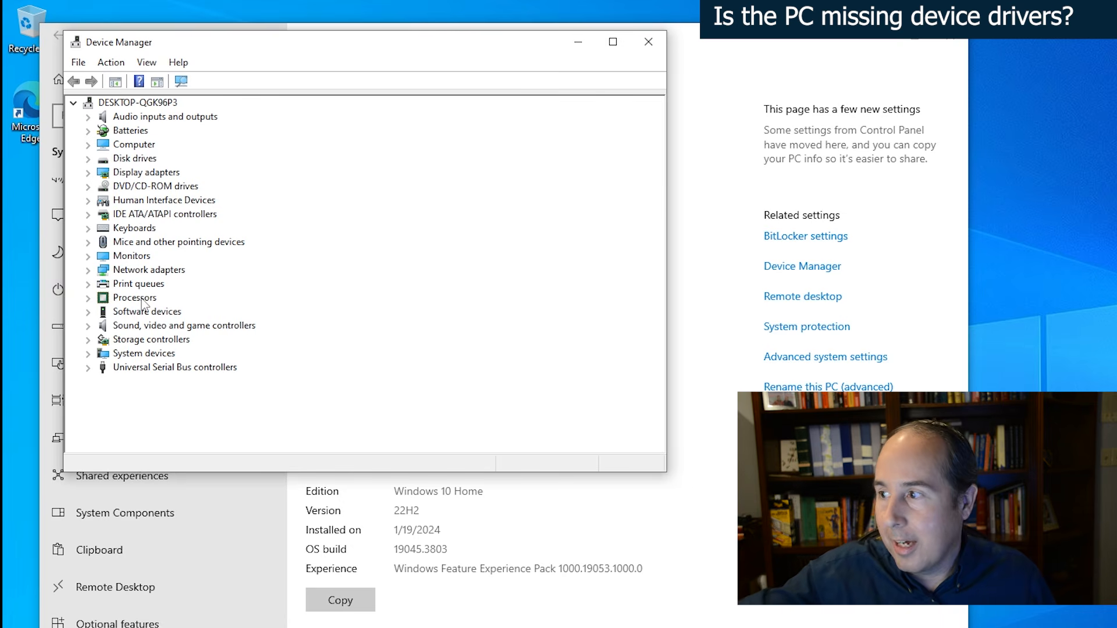
- Inspect the audio inputs and outputs and the network adapters for missing drivers, and close Device Manager
left_click(88, 117)
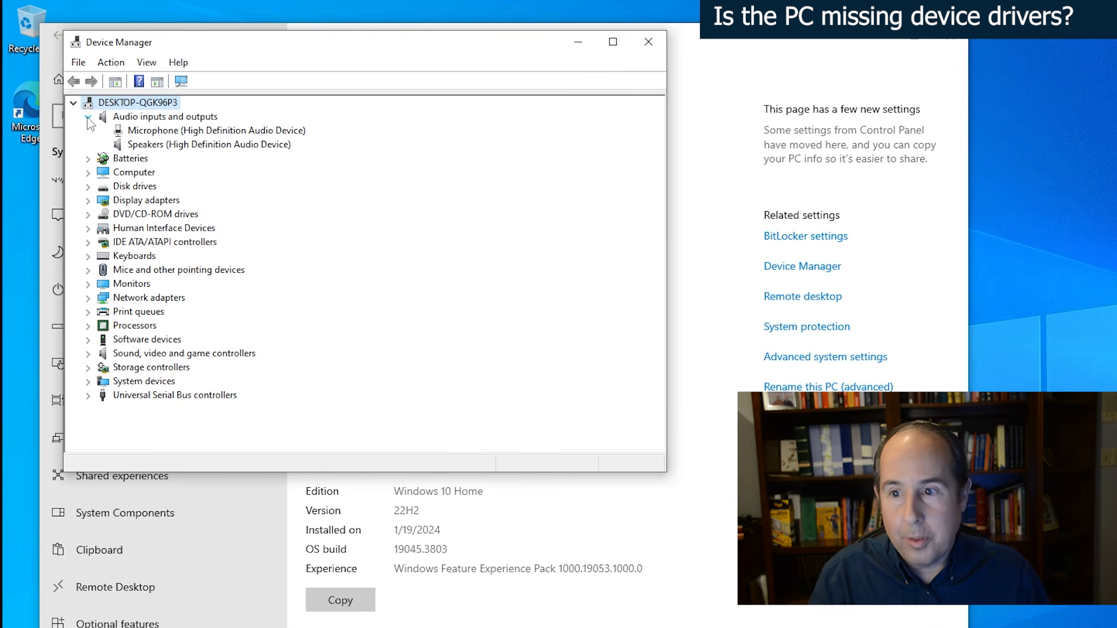
left_click(88, 118)
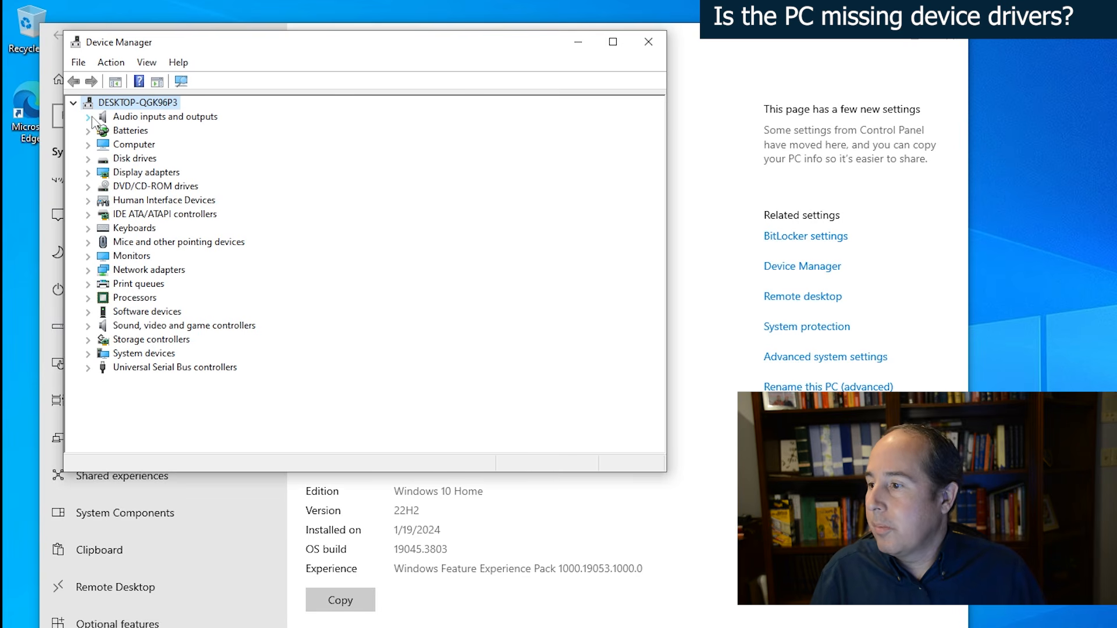
left_click(88, 270)
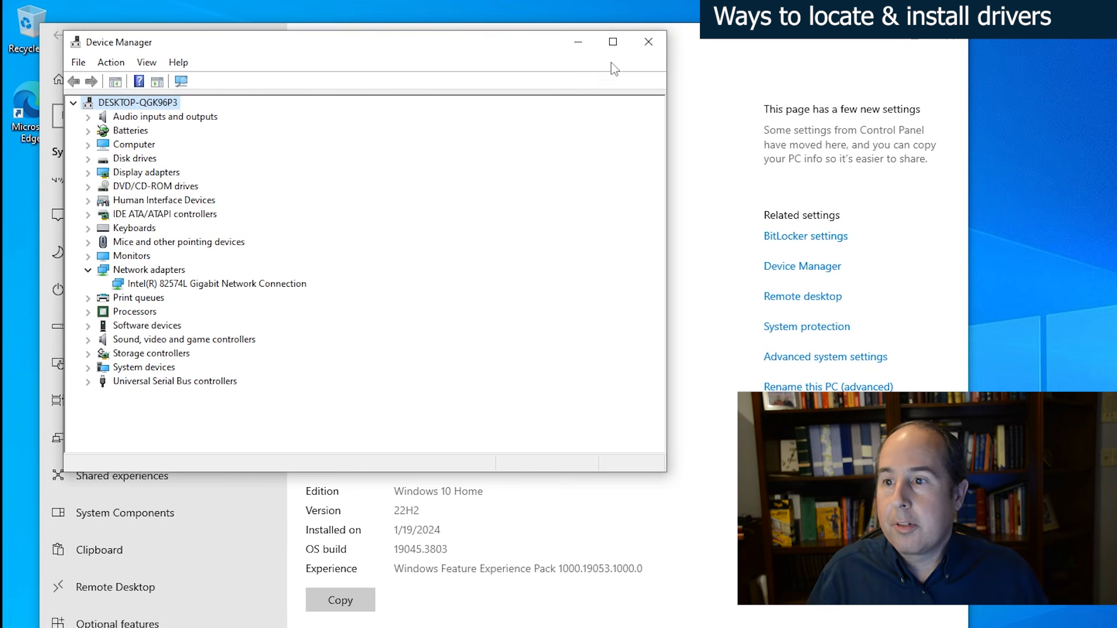
left_click(653, 47)
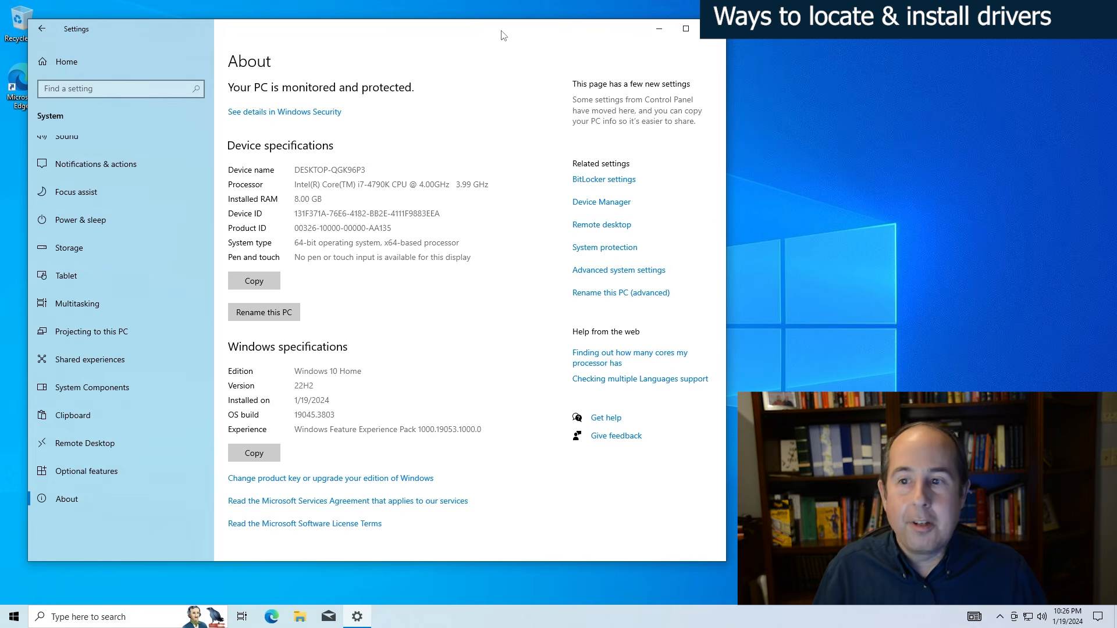
- Close Settings and start Microsoft Edge without signing in, declining the import and regular syncing of browsing data
left_click(712, 28)
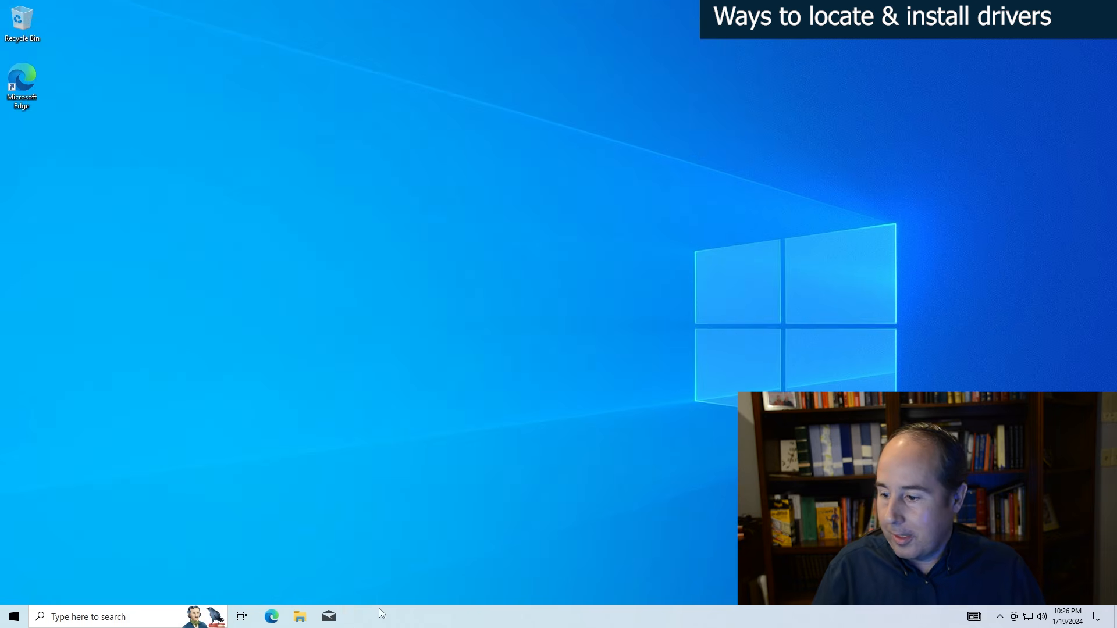
left_click(272, 617)
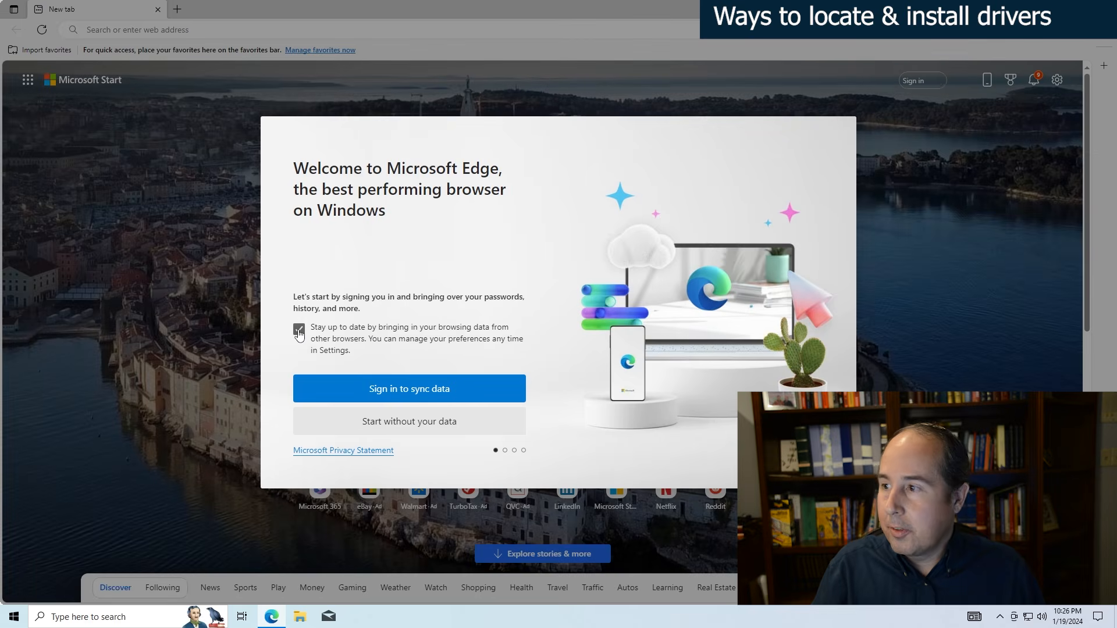
left_click(299, 329)
left_click(411, 428)
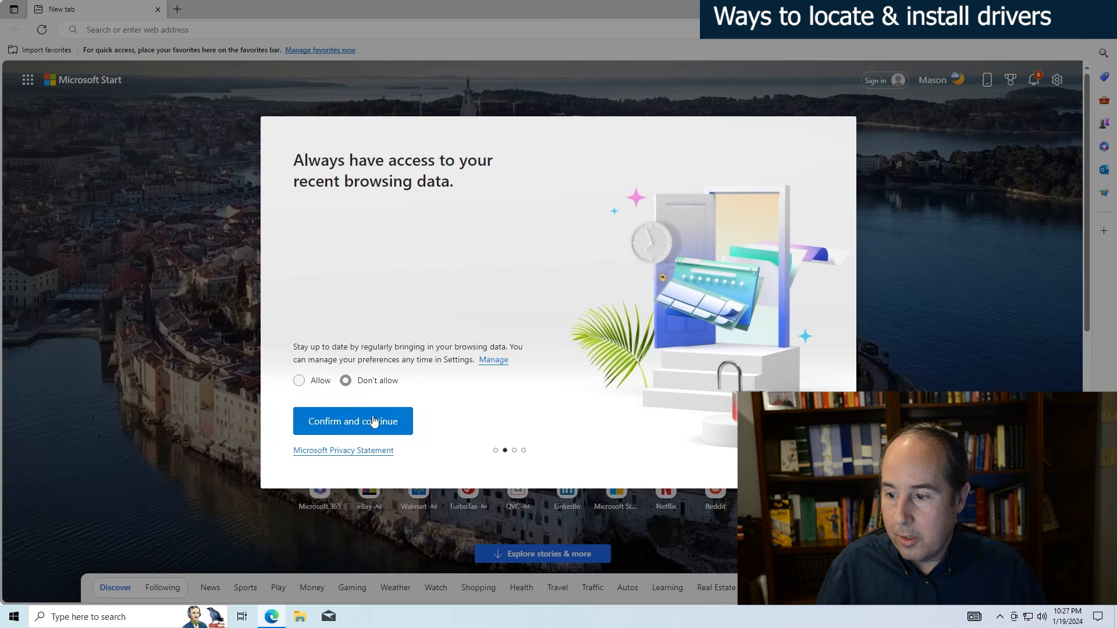
left_click(366, 418)
left_click(406, 431)
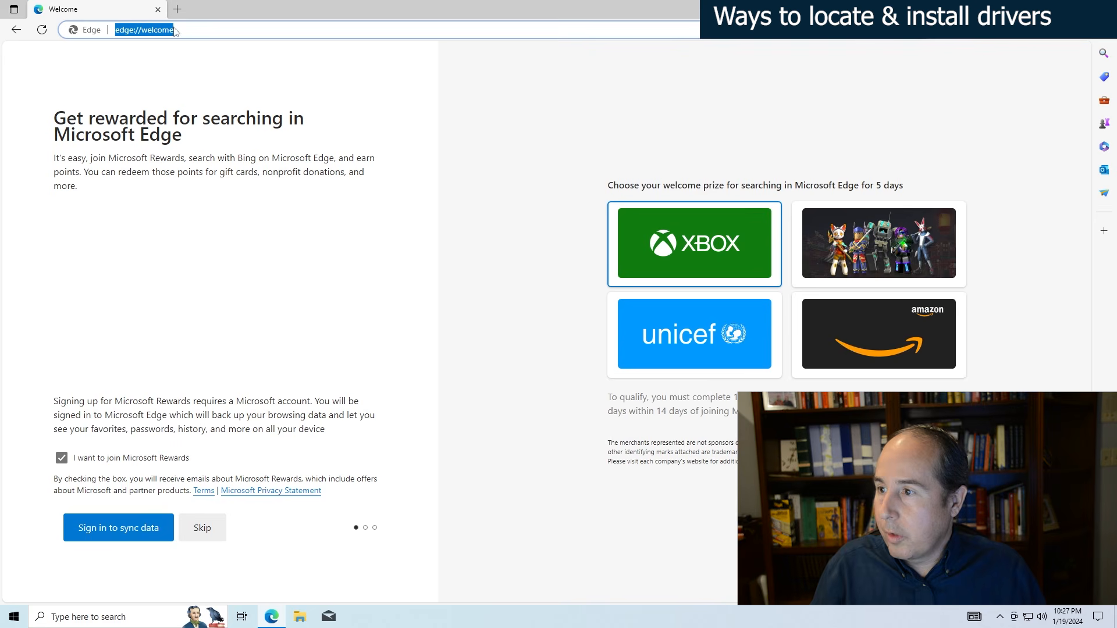
- Go to google.com and search for "dell optiplex 7040 drivers"
type("google.com")
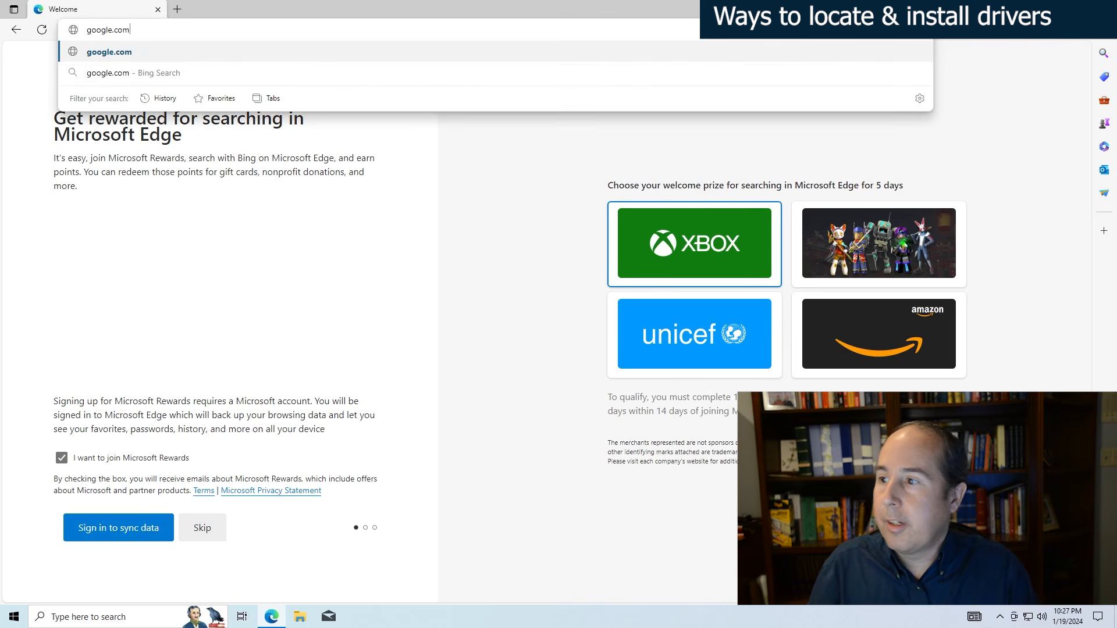
key("Return")
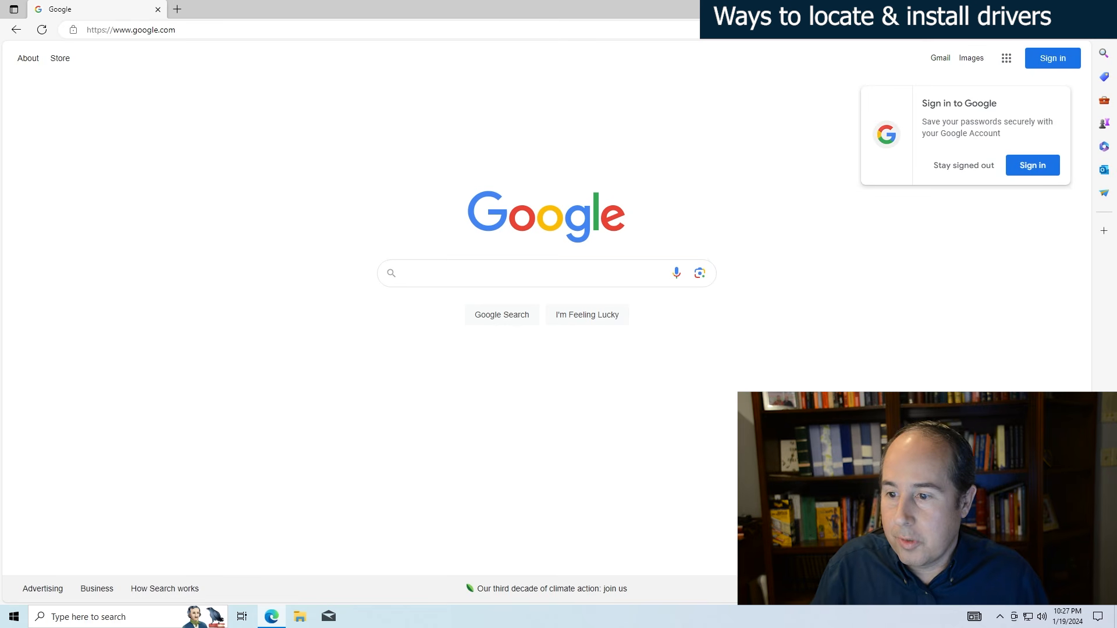
left_click(458, 271)
type("dell op")
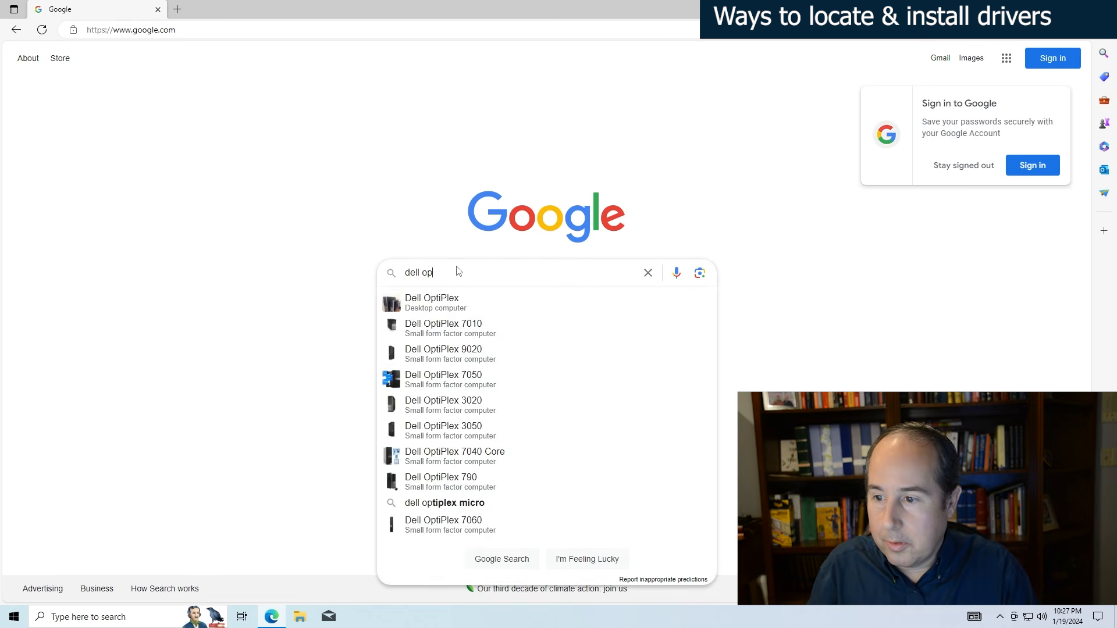
type("tiplex 7040")
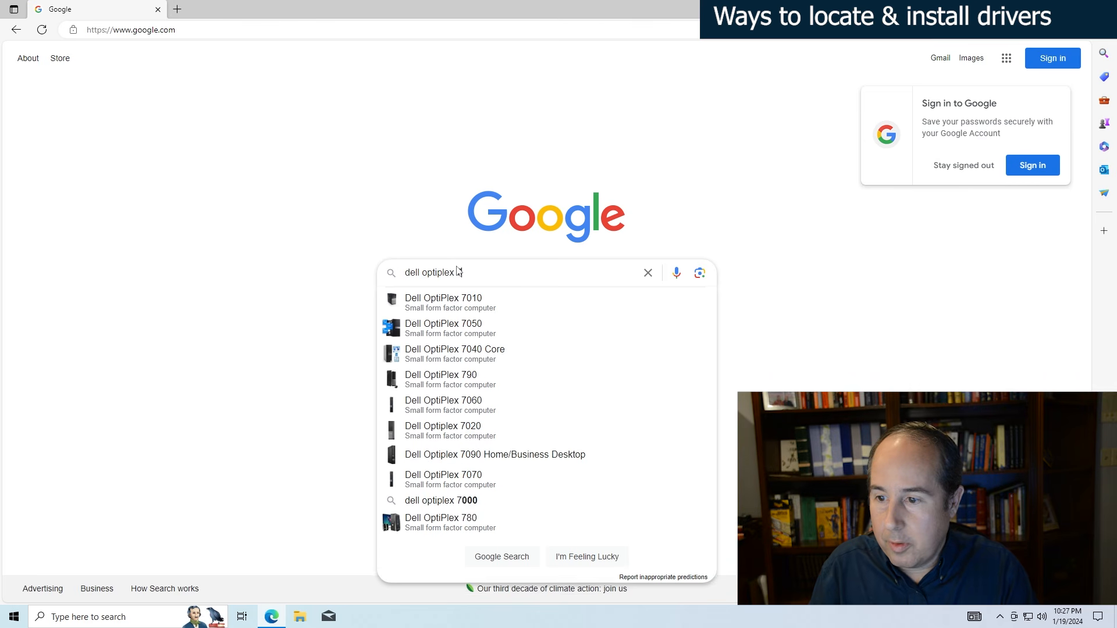
type(" drivers")
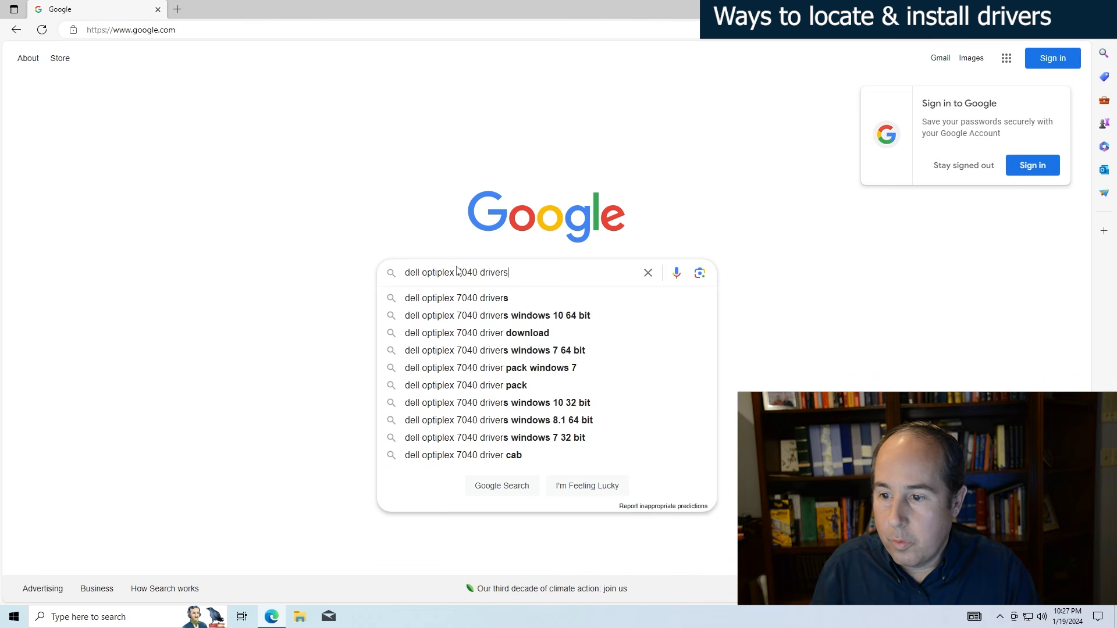
key("Return")
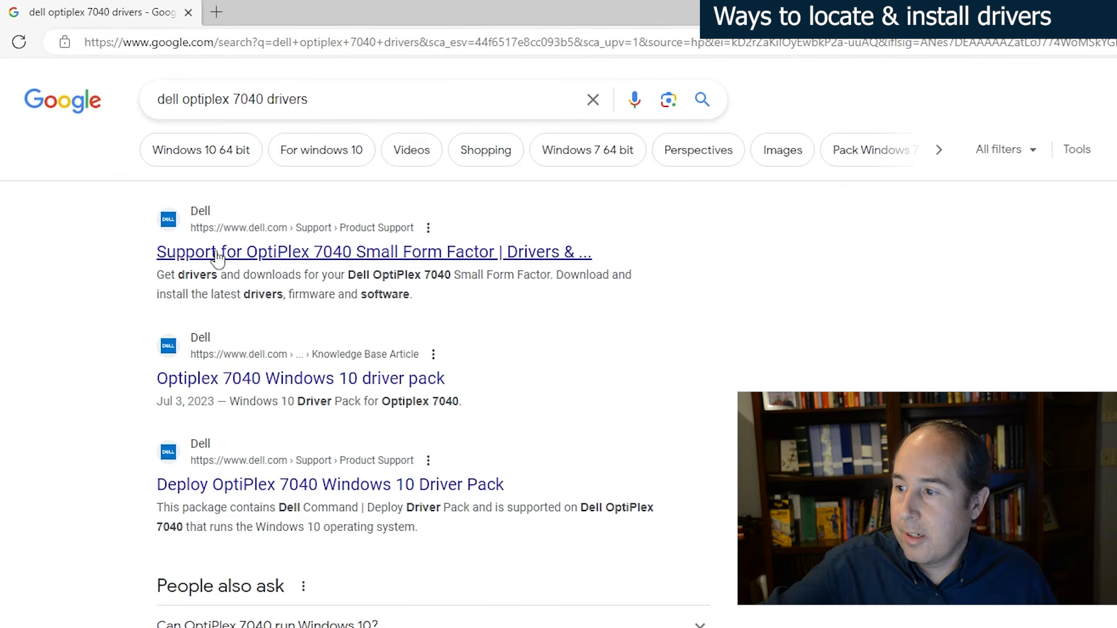
- Open Dell's OptiPlex 7040 Small Form Factor drivers page and expand the complete list of drivers and downloads
left_click(525, 255)
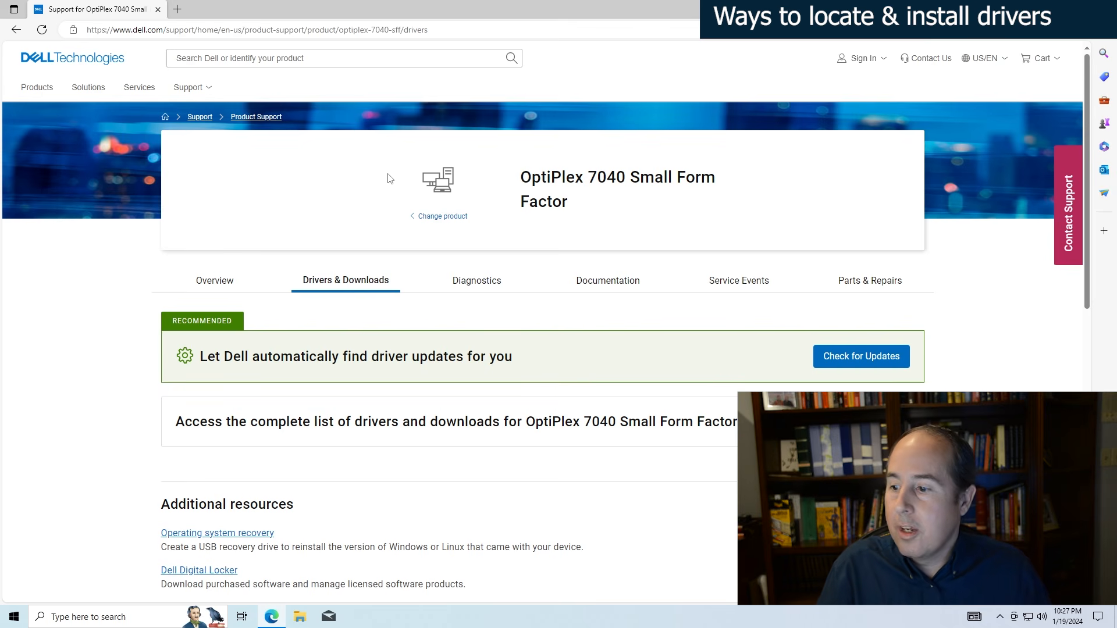
scroll(428, 326, "down", 1)
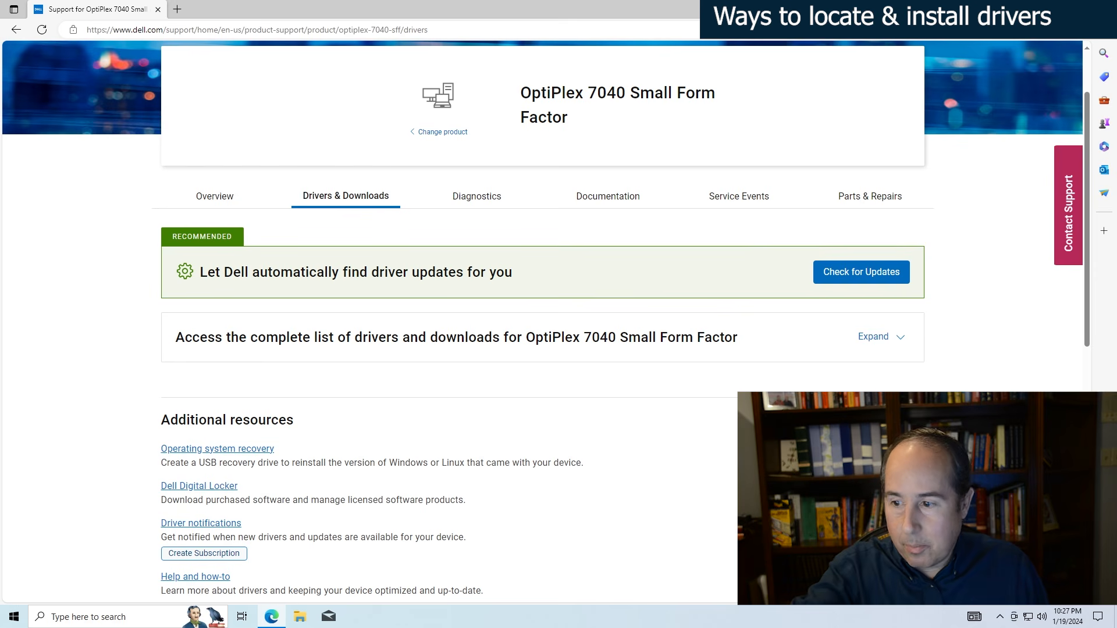
left_click(889, 340)
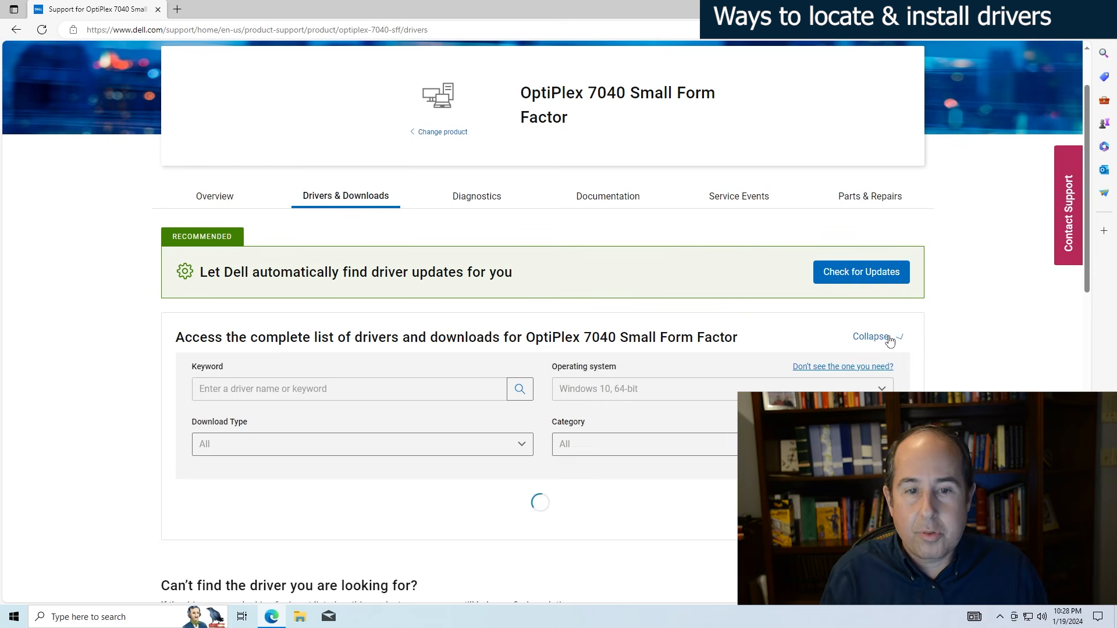
scroll(890, 341, "down", 4)
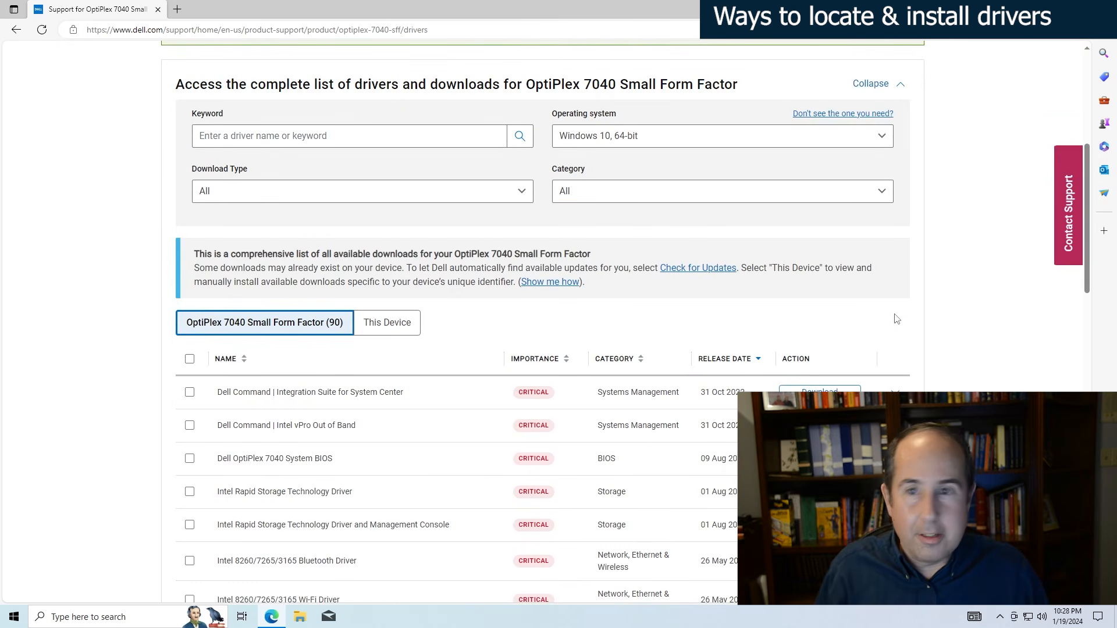
- Filter the driver list to the Network, Ethernet & Wireless category
left_click(582, 193)
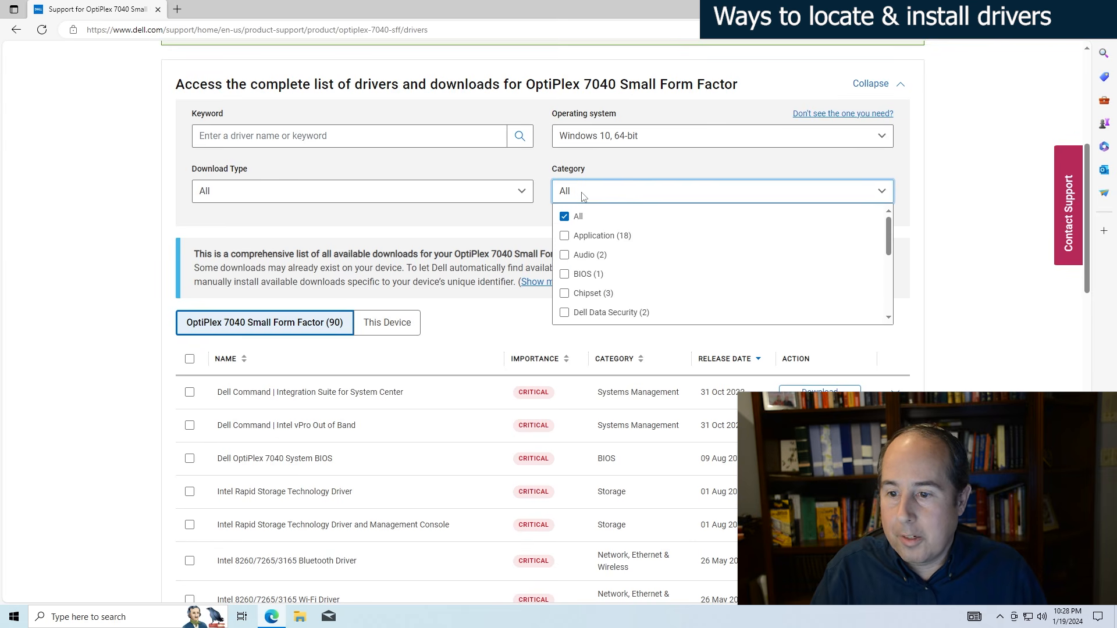
scroll(616, 255, "down", 3)
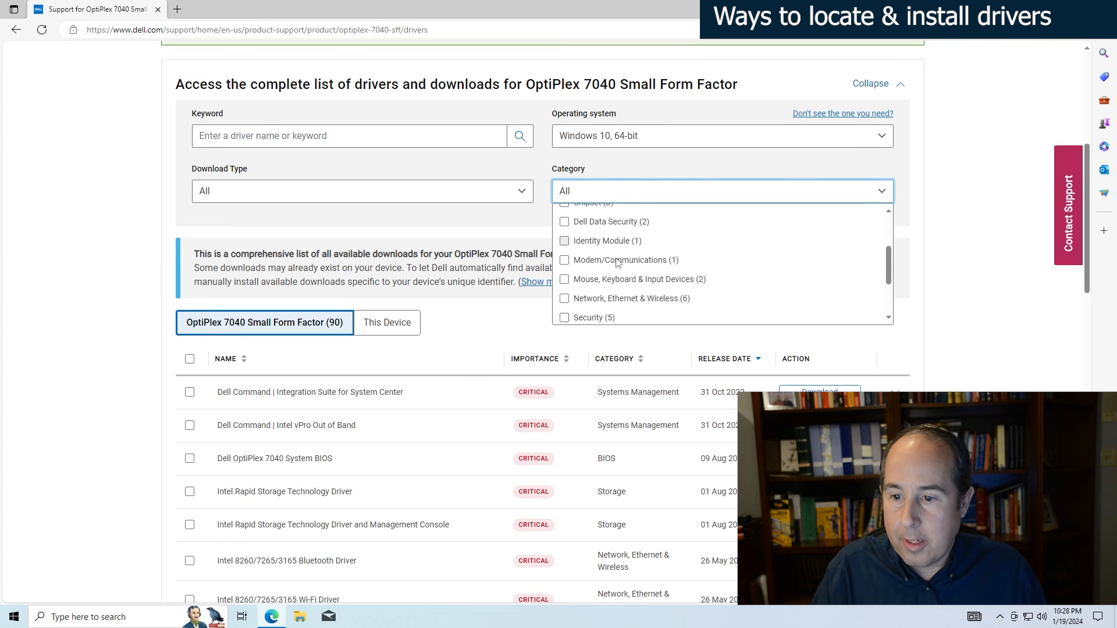
left_click(564, 299)
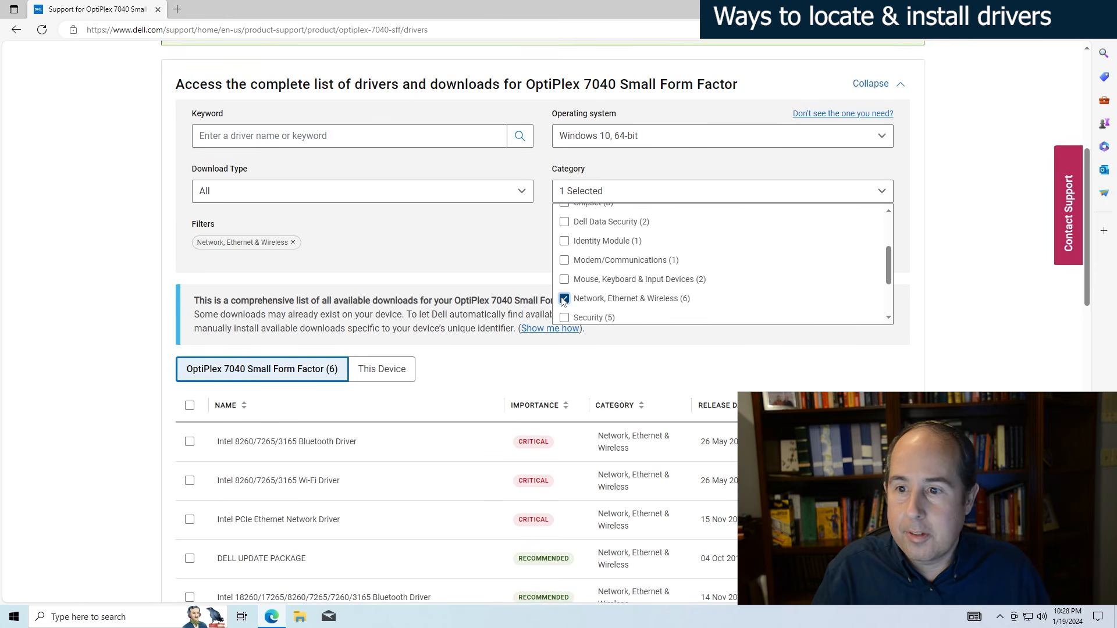
left_click(929, 213)
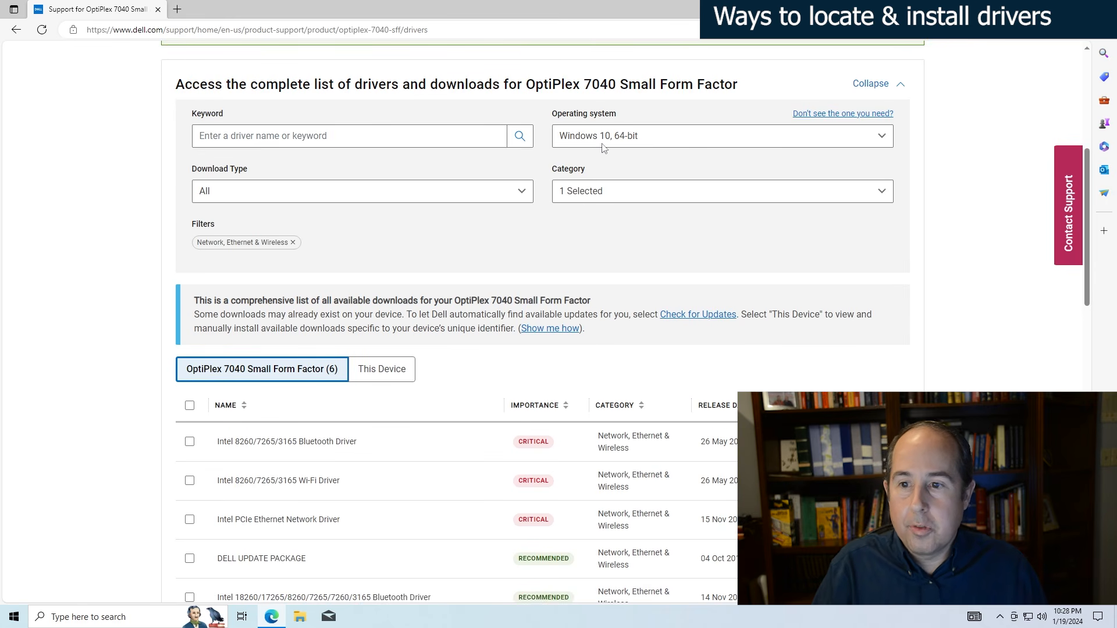
- Download the Intel PCIe Ethernet Network Driver, show the file in its folder, and return to the Dell page
scroll(710, 299, "down", 3)
scroll(712, 310, "down", 1)
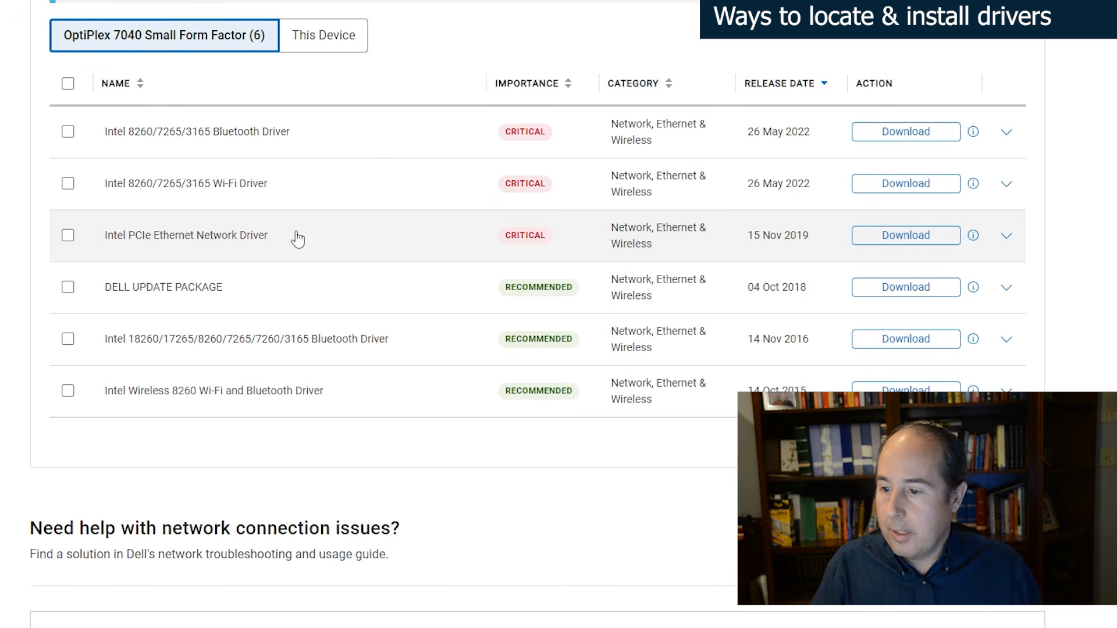
left_click(891, 242)
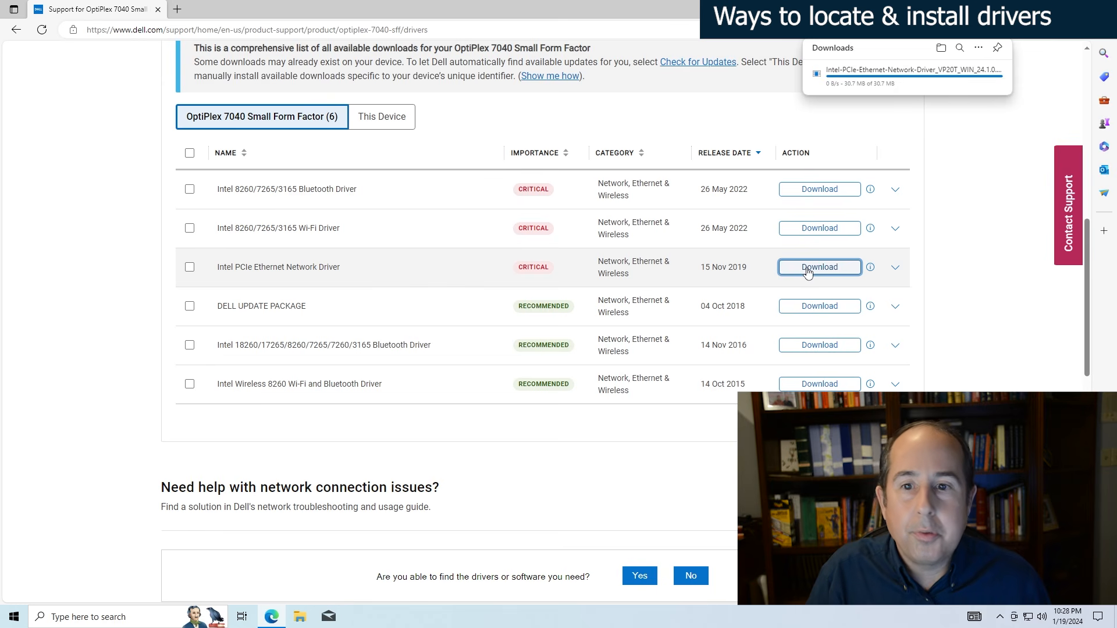
right_click(877, 79)
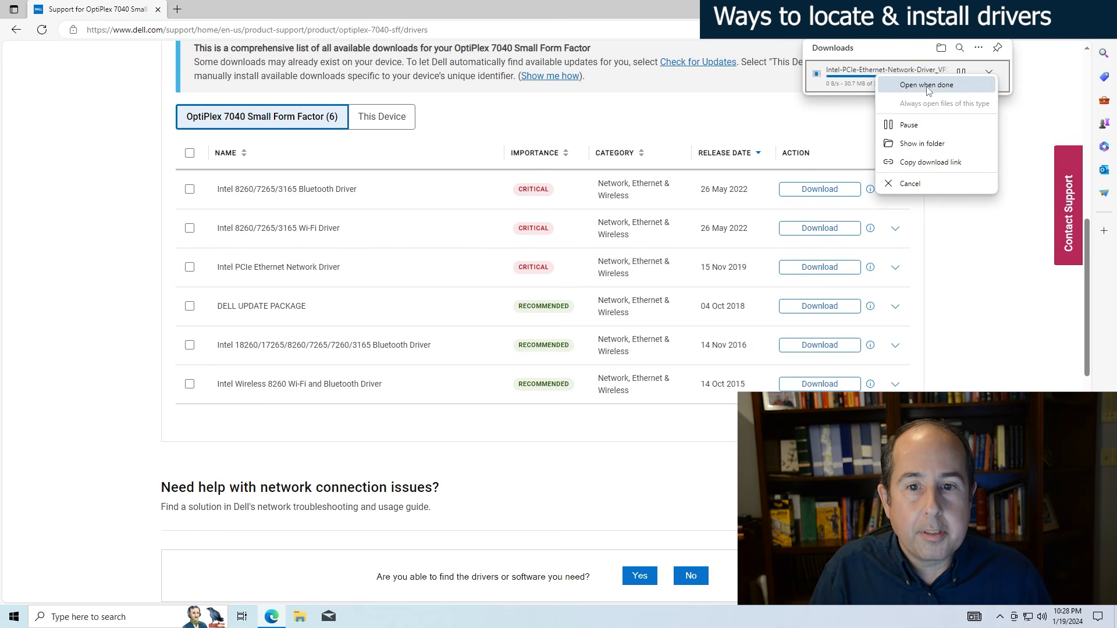
left_click(918, 144)
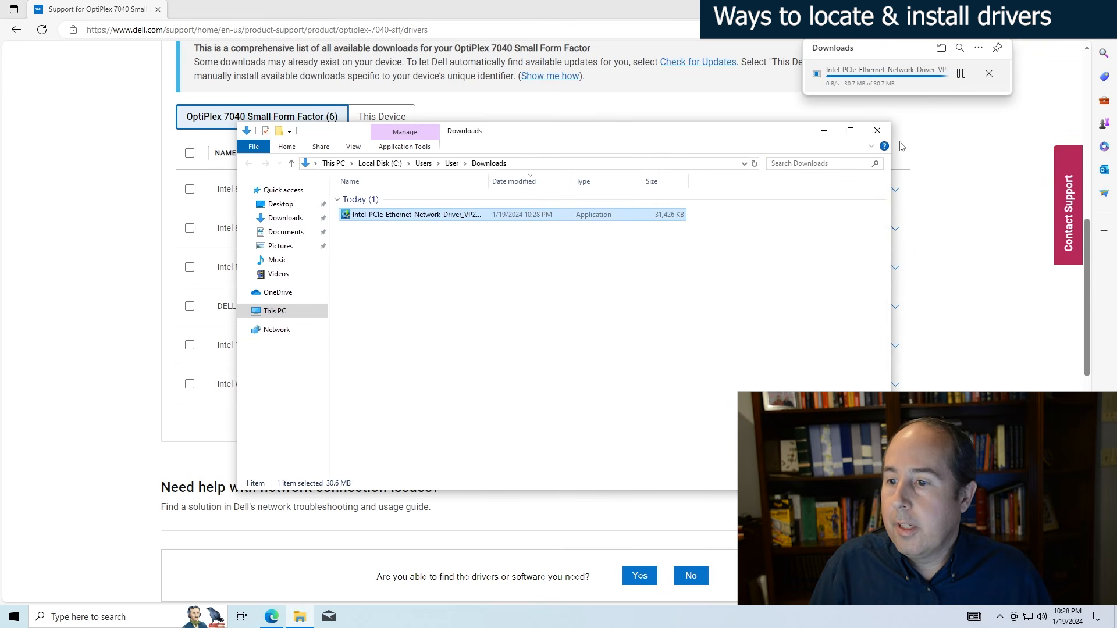
mouse_move(409, 221)
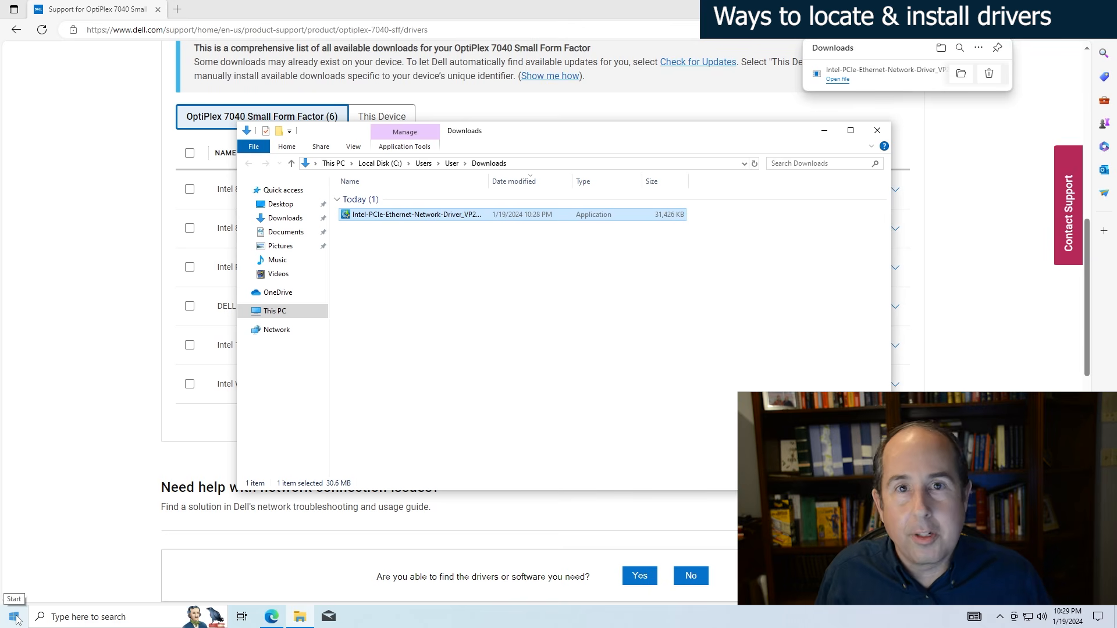
left_click(88, 149)
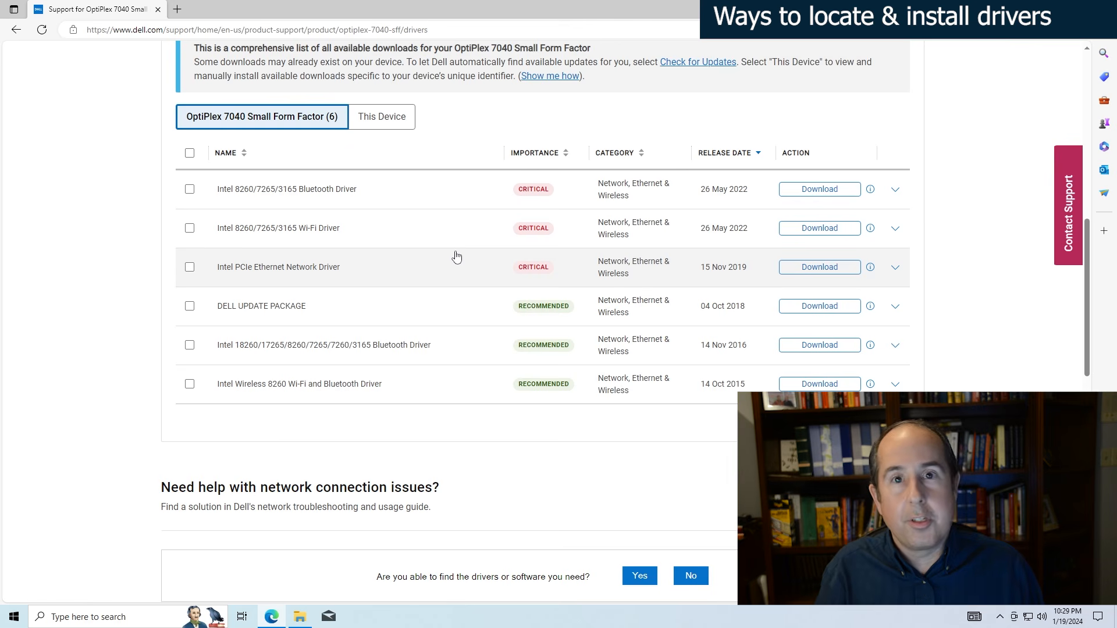
- Check for updates on the Windows Update page of Settings, and minimize the Settings window
left_click(13, 617)
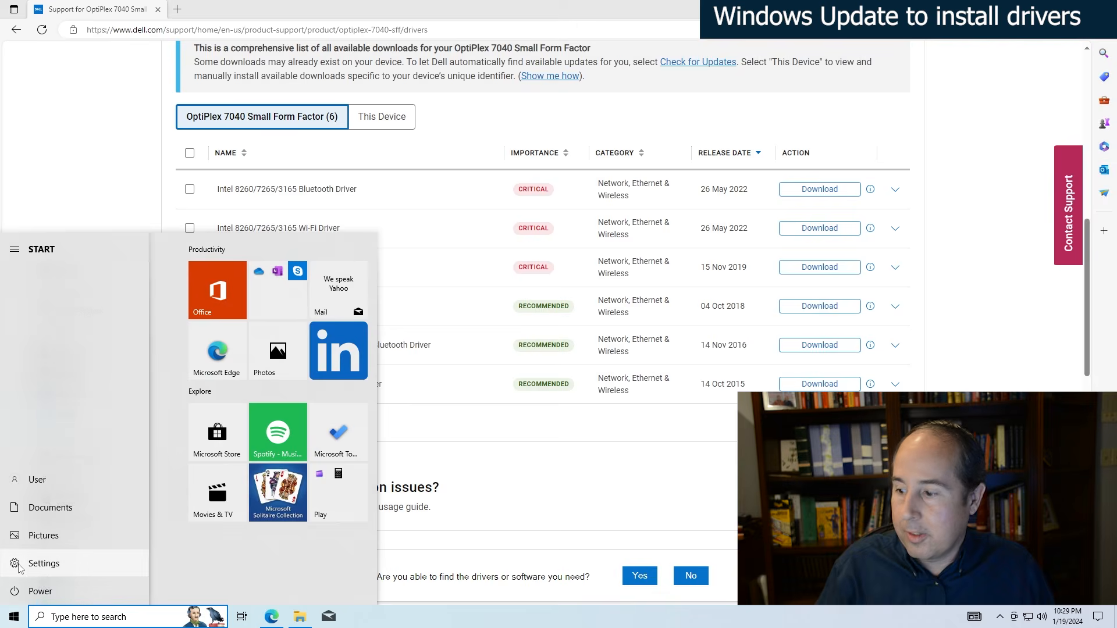
left_click(18, 564)
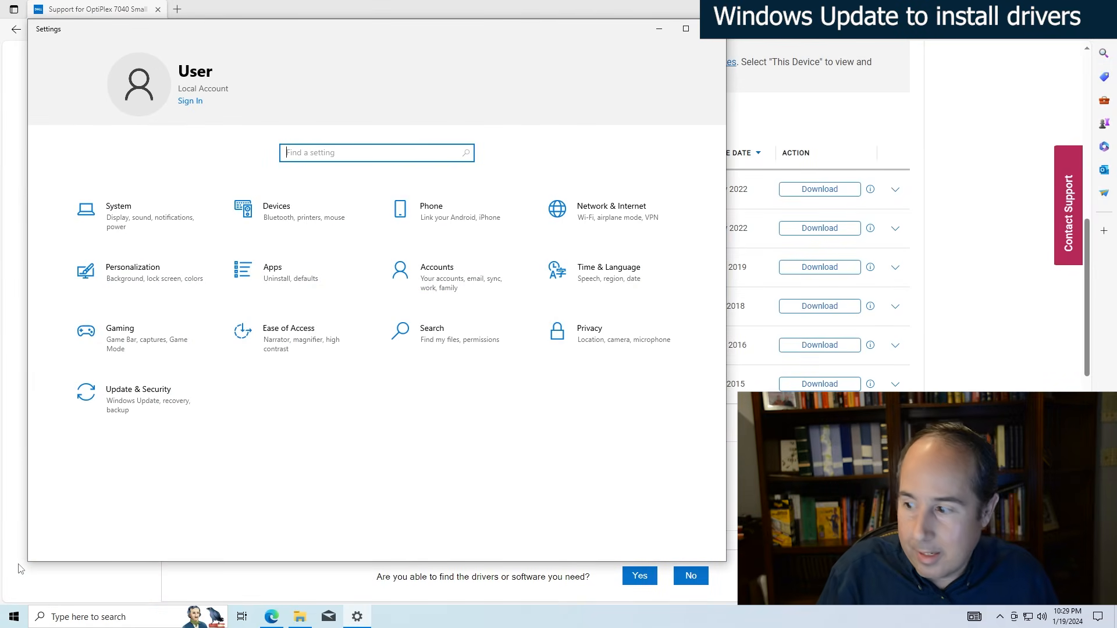
left_click(121, 395)
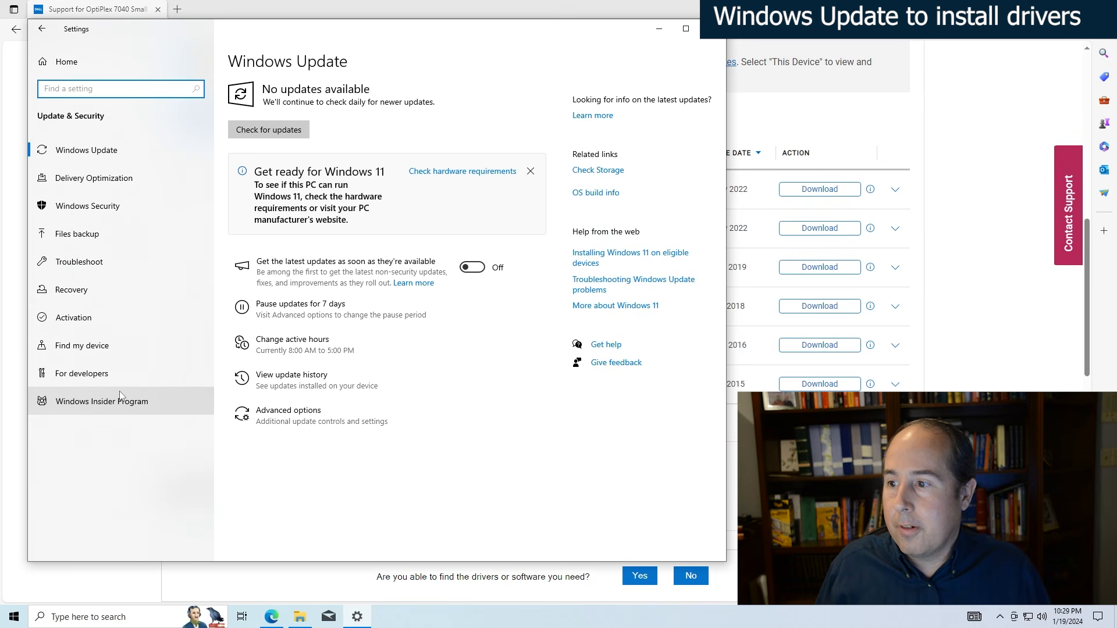
left_click(270, 135)
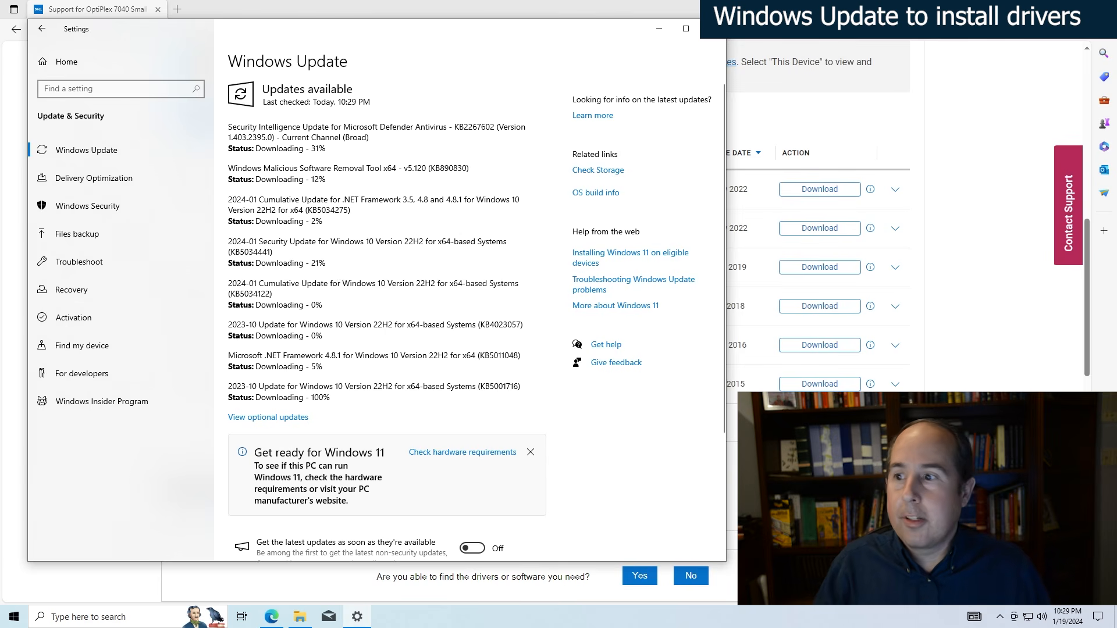
left_click(659, 30)
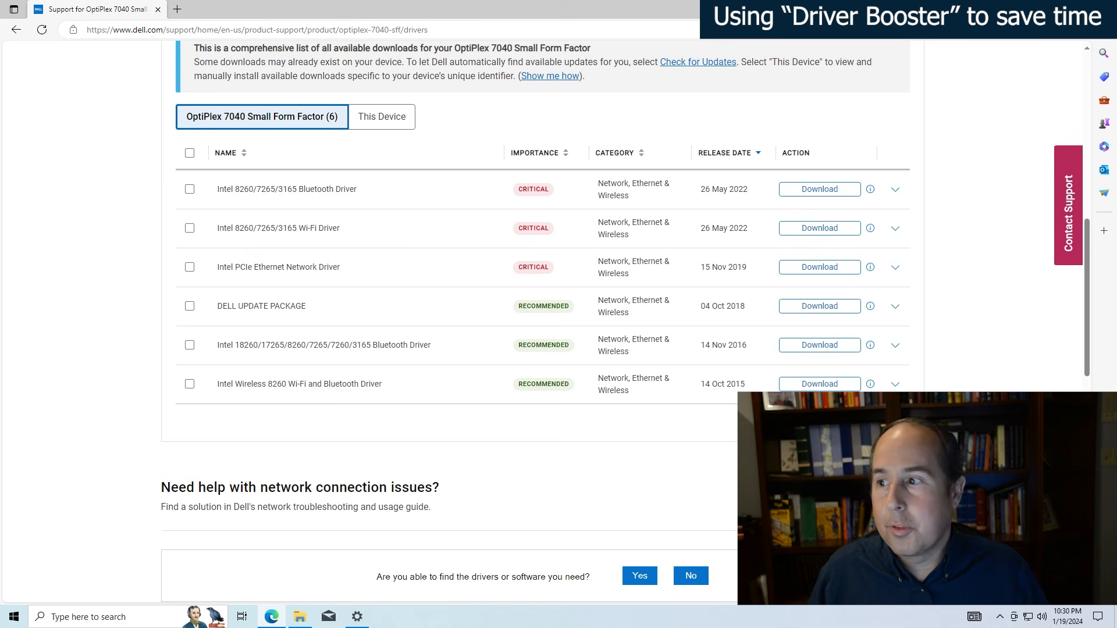
- Go to iobit.com in Edge and open the Driver Booster Free product page
key("ctrl+l")
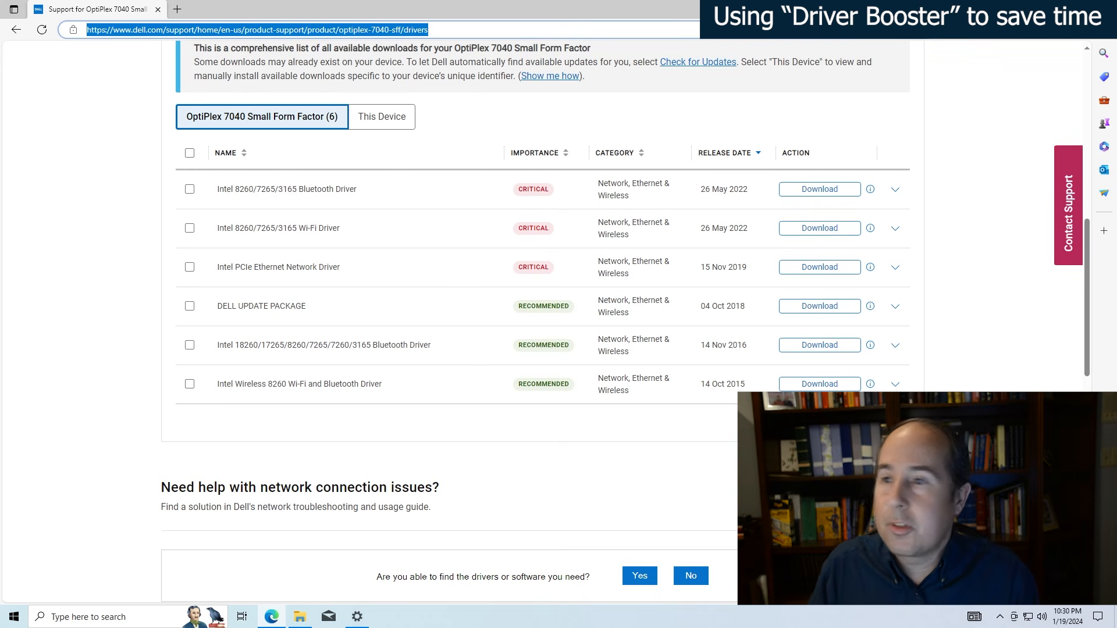
type("io")
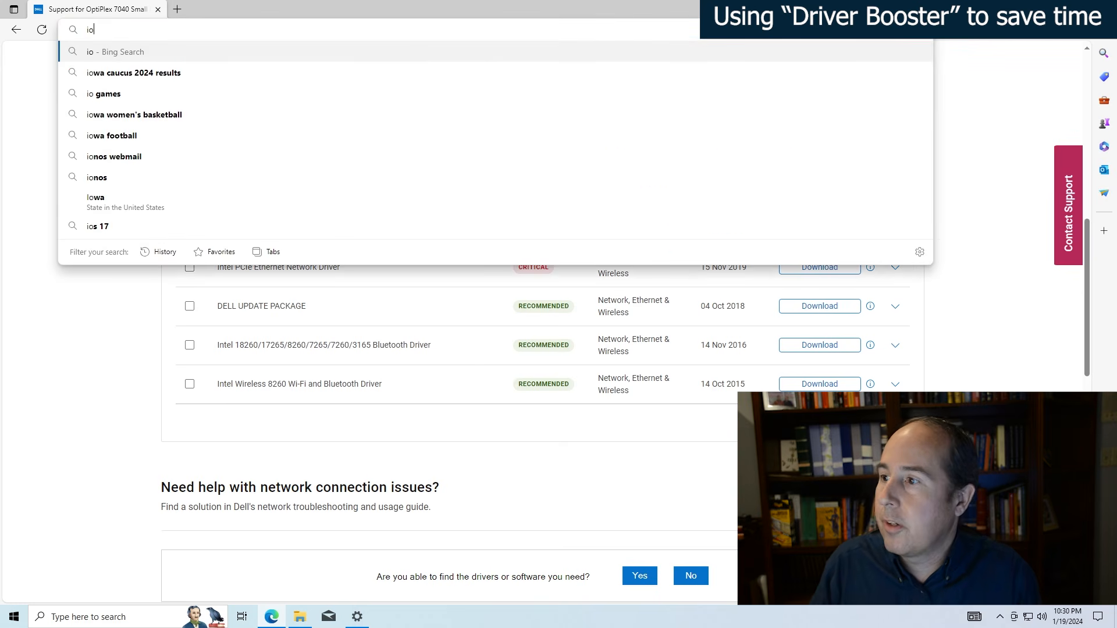
type("bit.com")
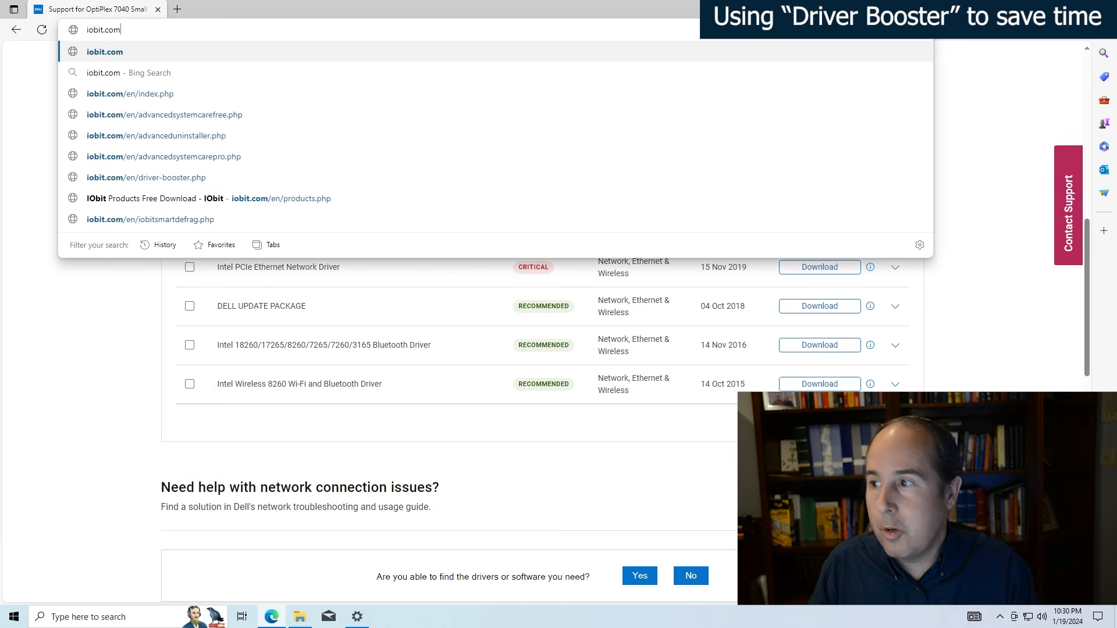
key("Return")
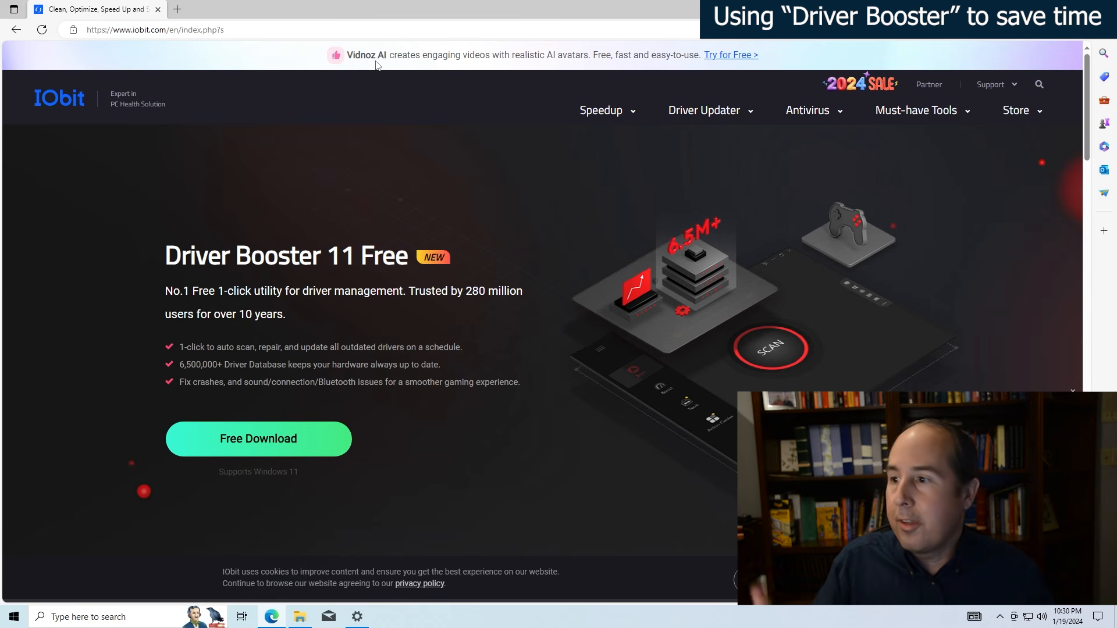
mouse_move(706, 117)
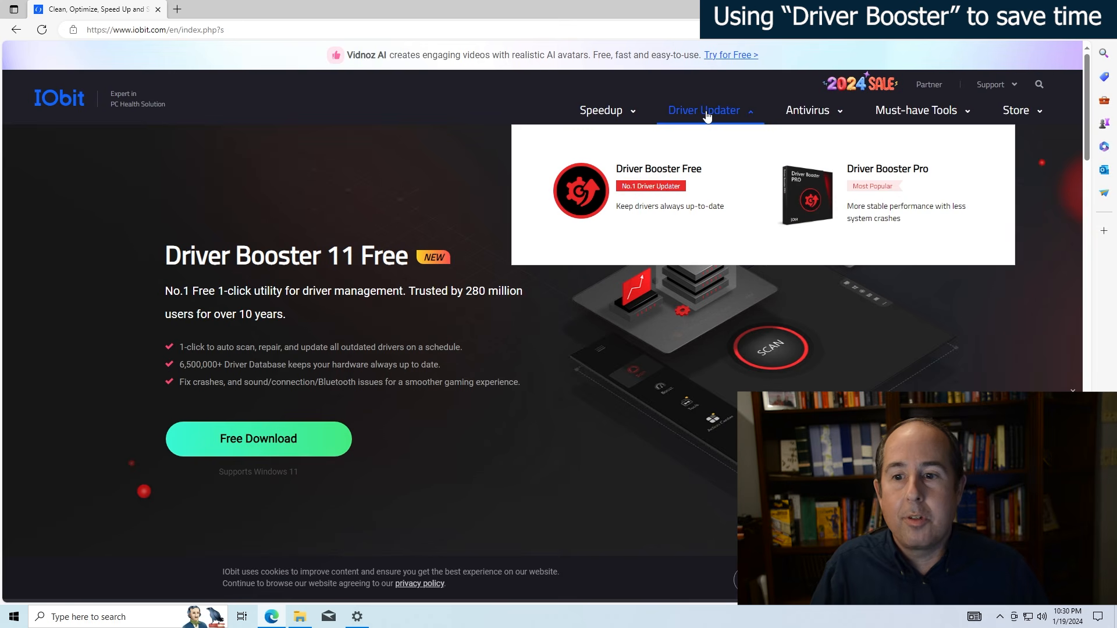
left_click(662, 173)
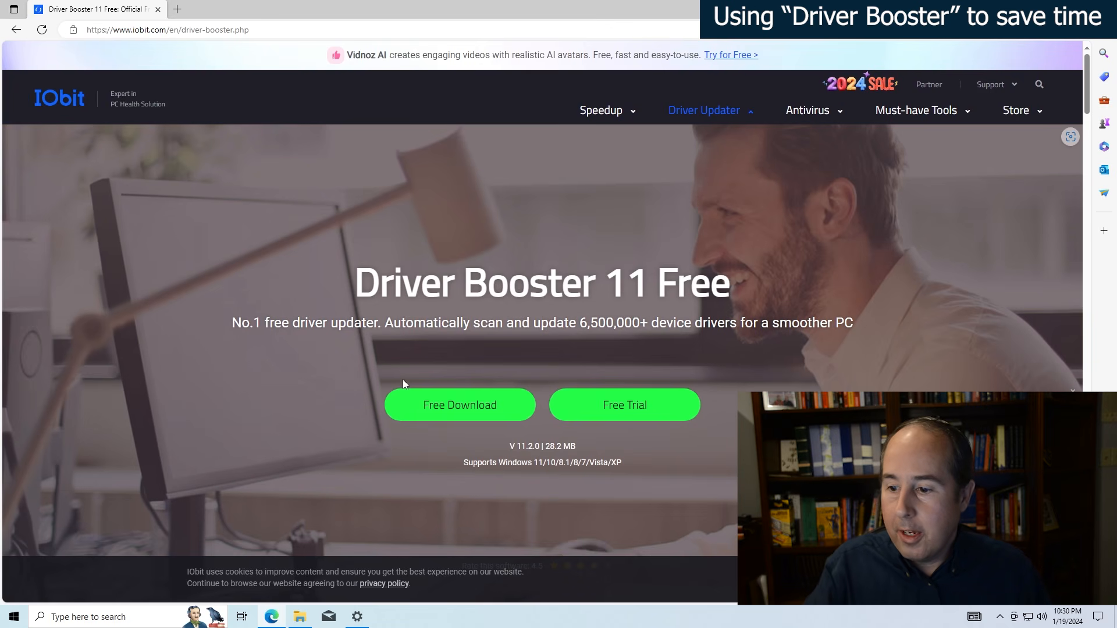
- Download the free Driver Booster 11 installer and show the downloaded file in its folder
left_click(471, 410)
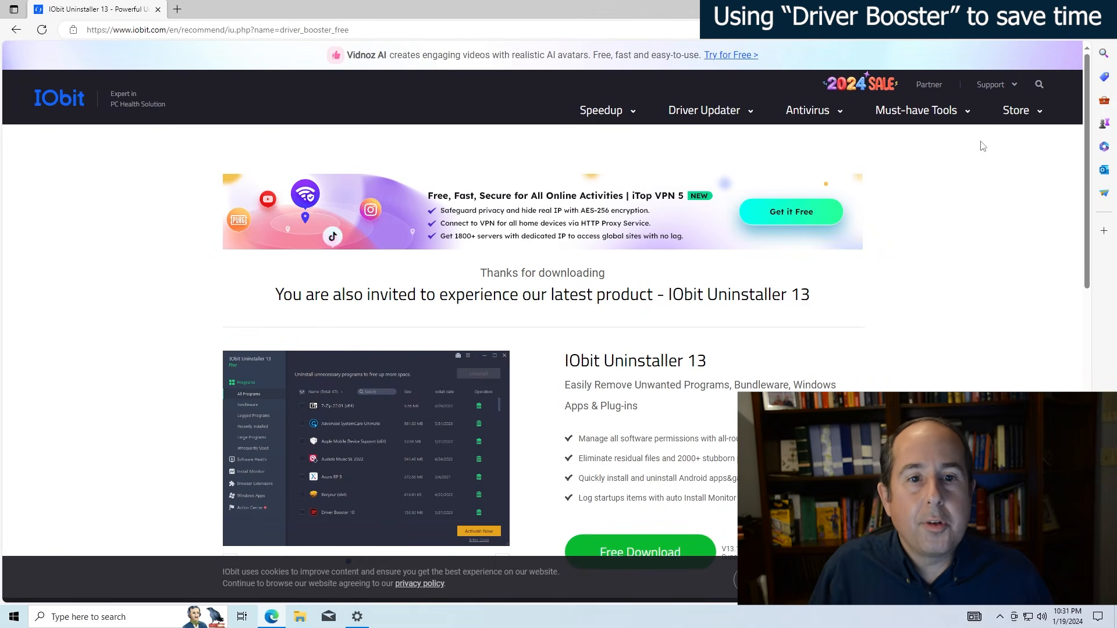
left_click(1079, 29)
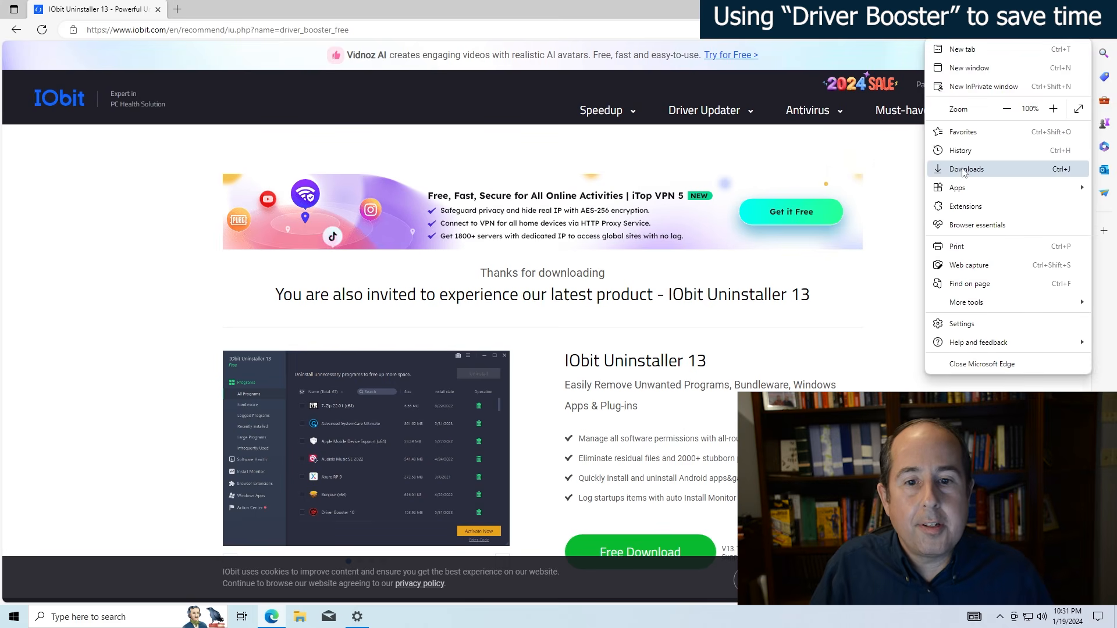
left_click(963, 169)
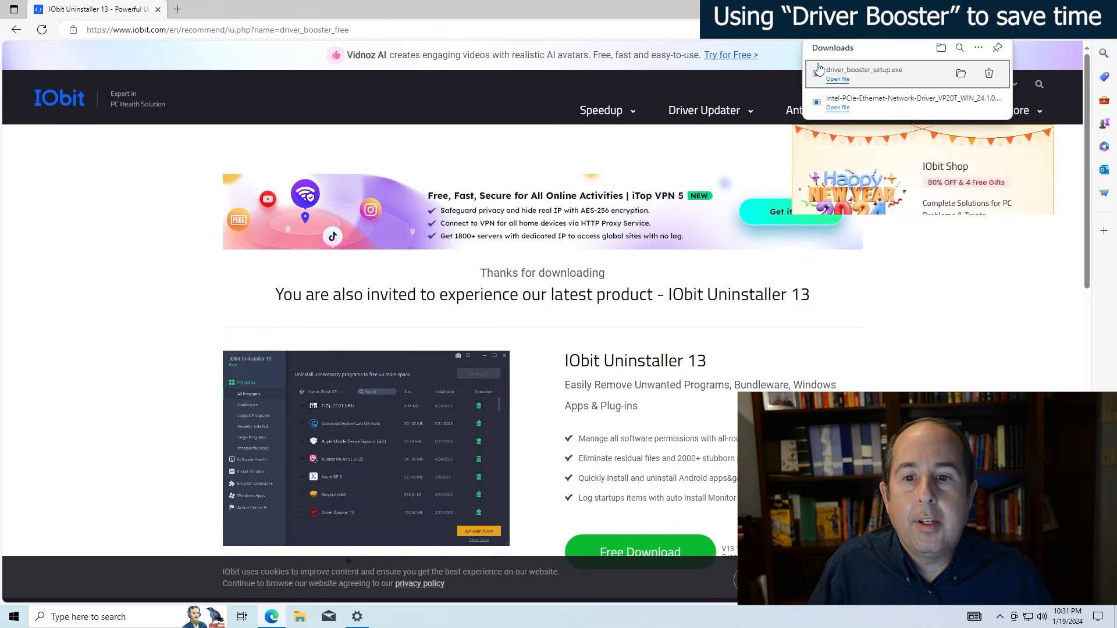
left_click(958, 73)
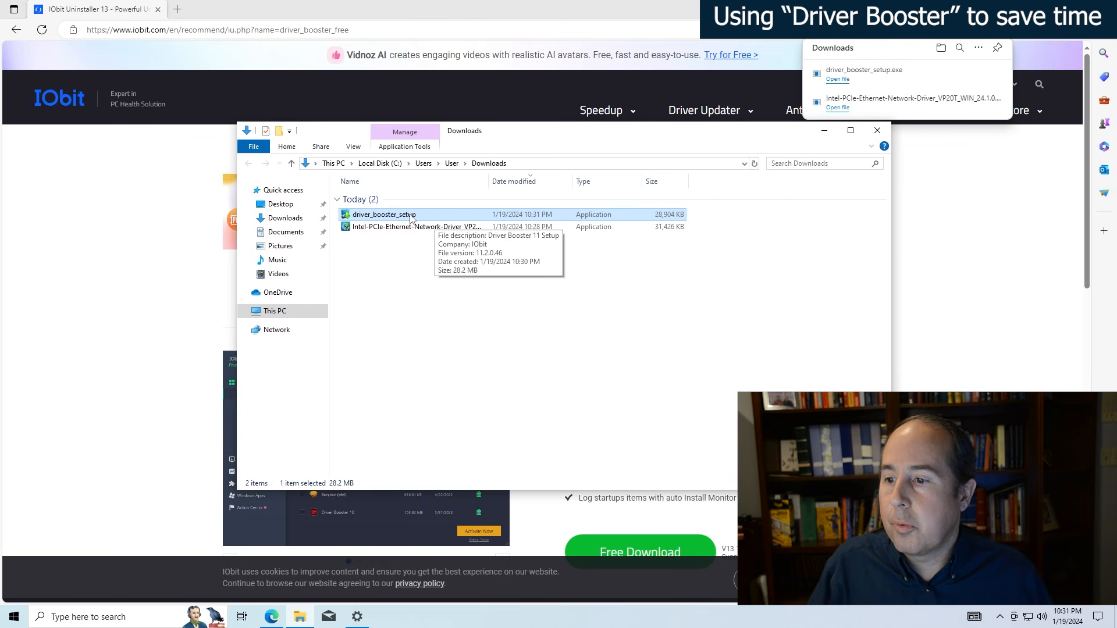
- Run driver_booster_setup, allow it to make changes to the device, and close the Downloads folder window
double_click(405, 217)
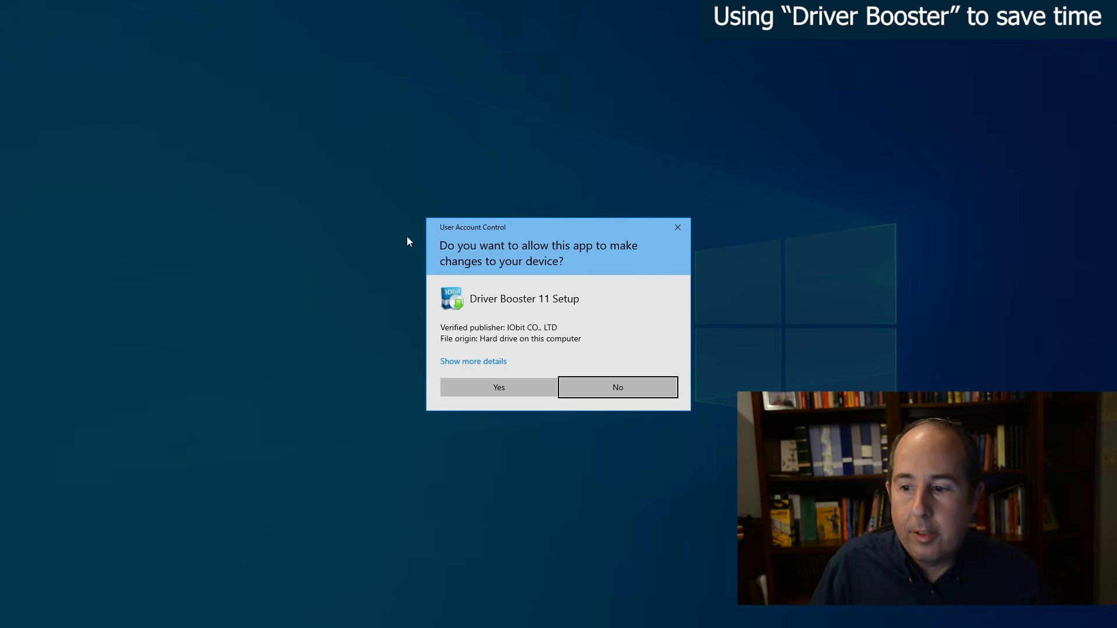
left_click(505, 389)
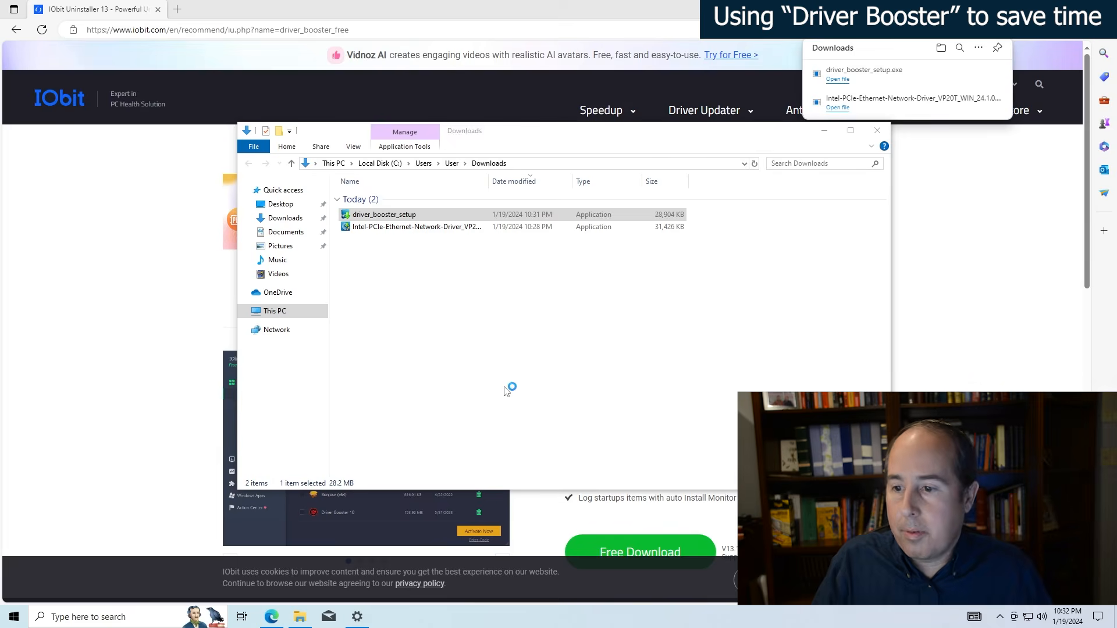
left_click(877, 132)
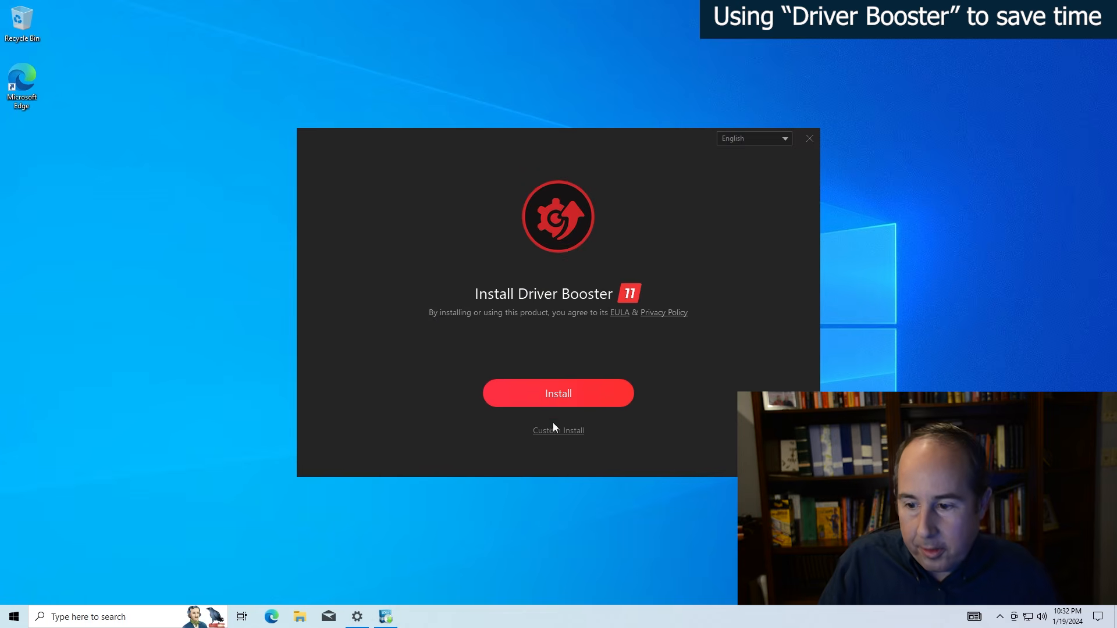
- Custom-install Driver Booster without a desktop icon, taskbar pin or file type association, and decline the Advanced SystemCare subscription
left_click(555, 431)
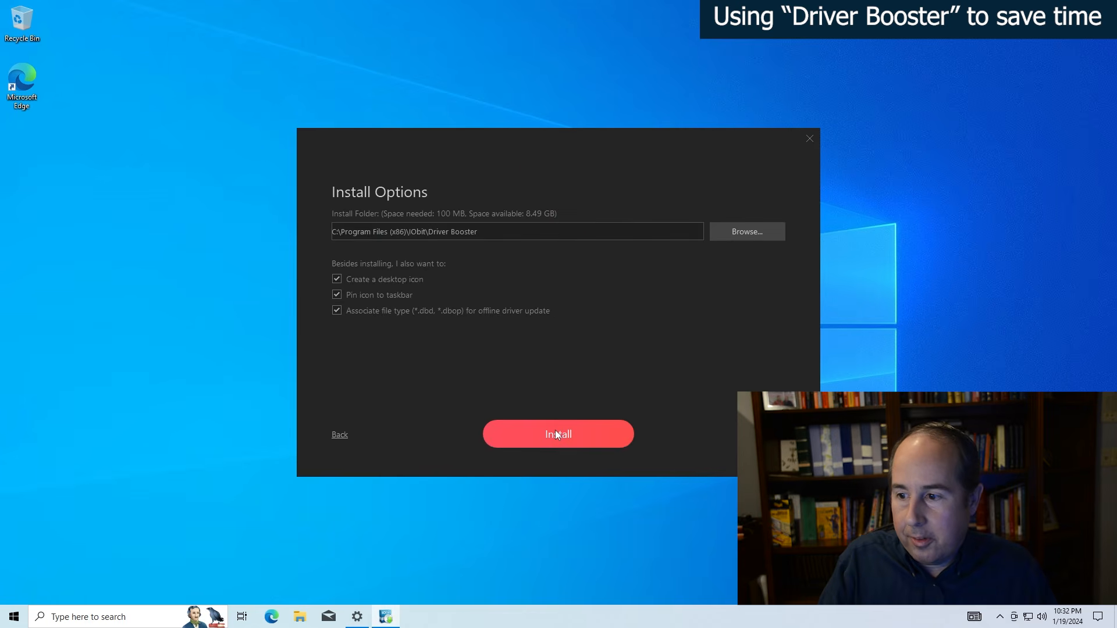
left_click(337, 278)
left_click(336, 295)
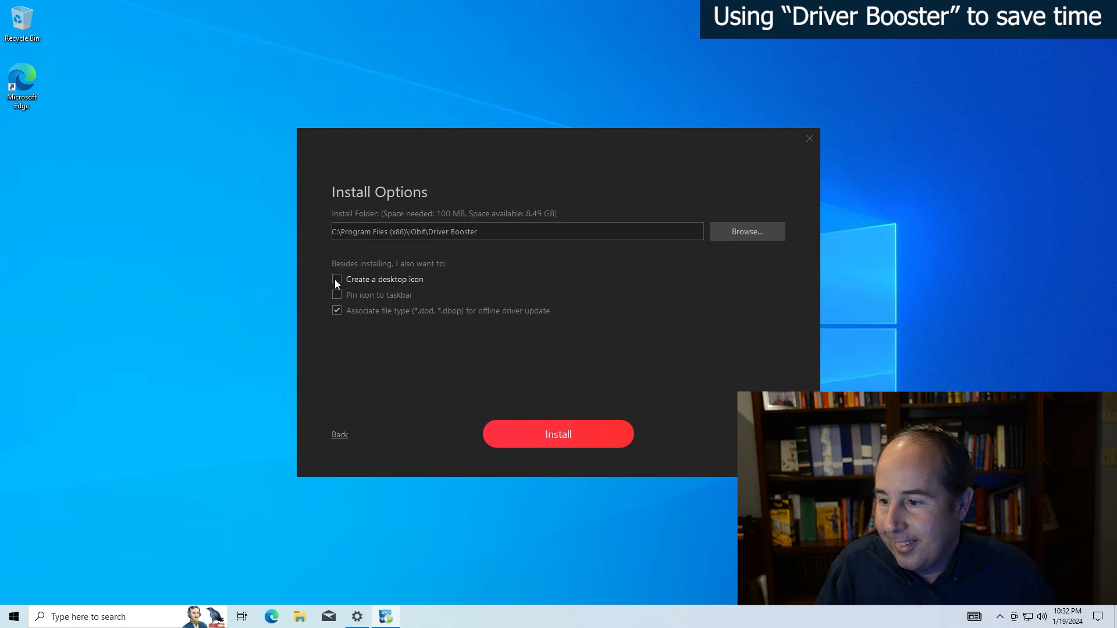
left_click(336, 310)
left_click(557, 431)
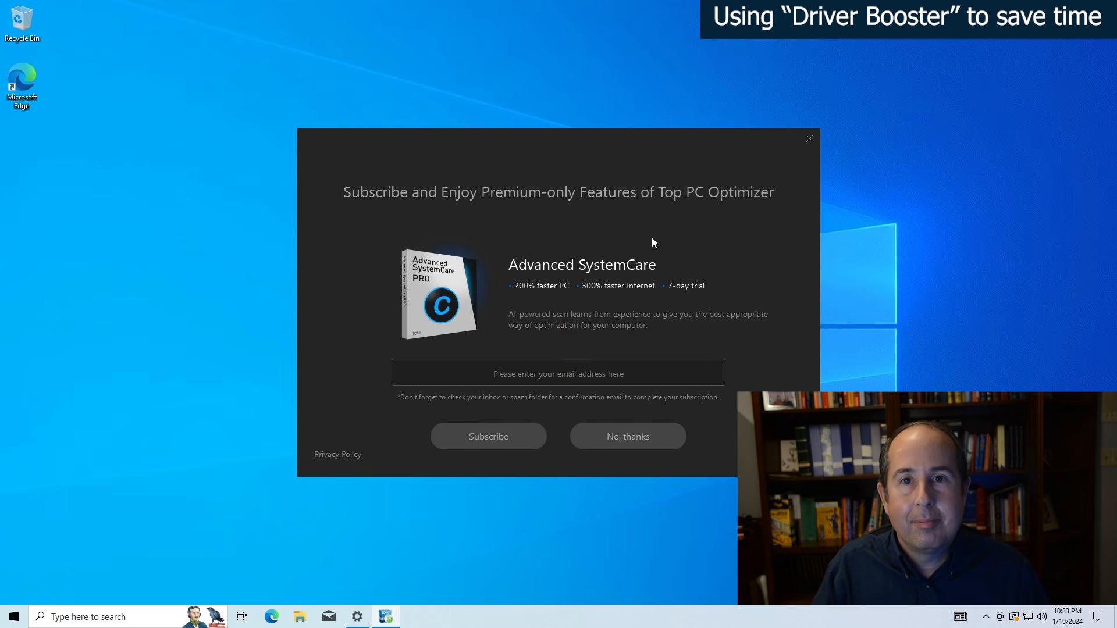
left_click(630, 429)
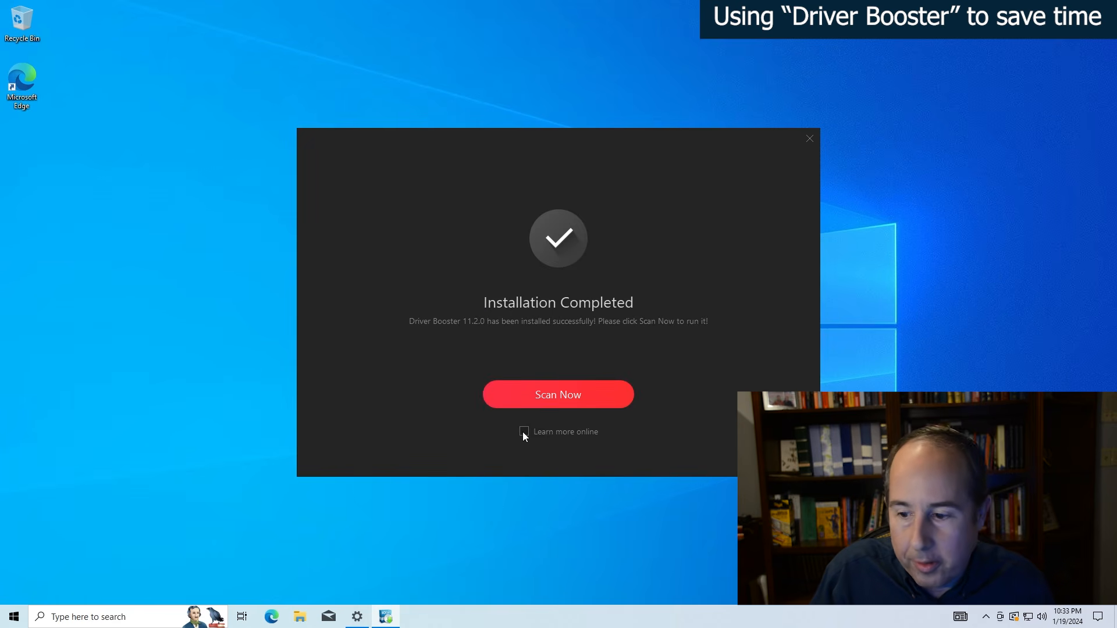
- Start the Driver Booster driver scan, dismiss the follow-up offers when updating is done, and close the program
left_click(565, 395)
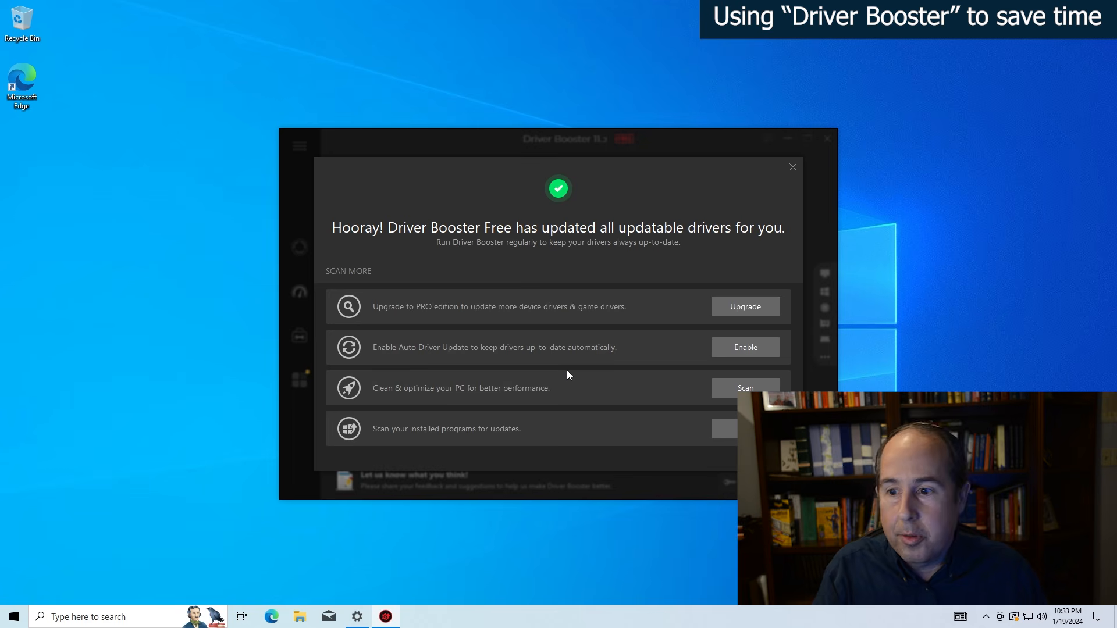
left_click(791, 172)
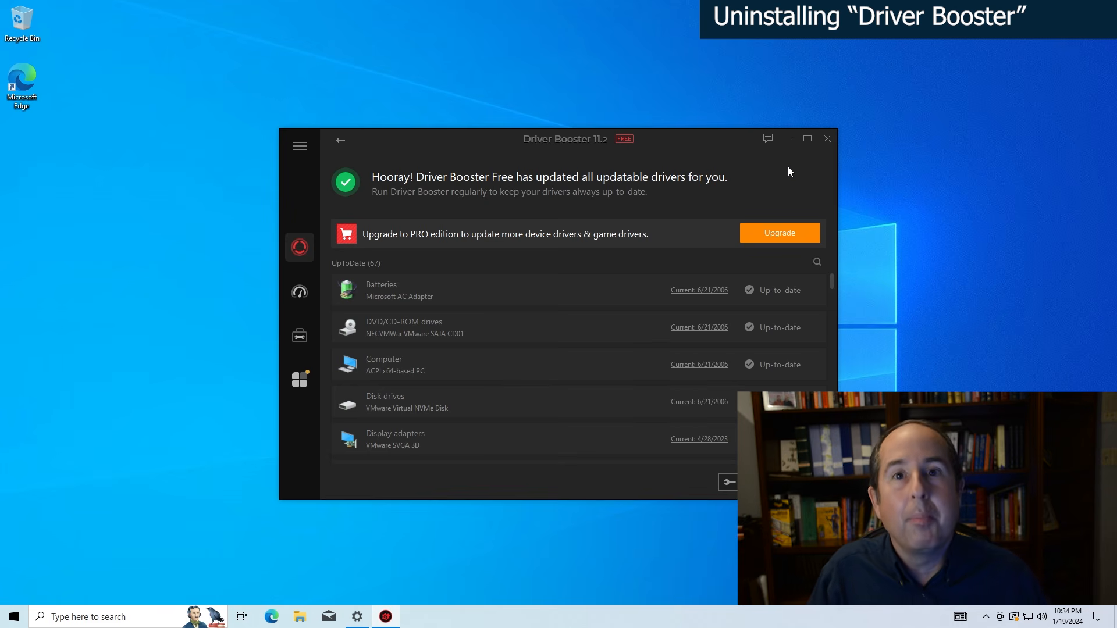
left_click(827, 139)
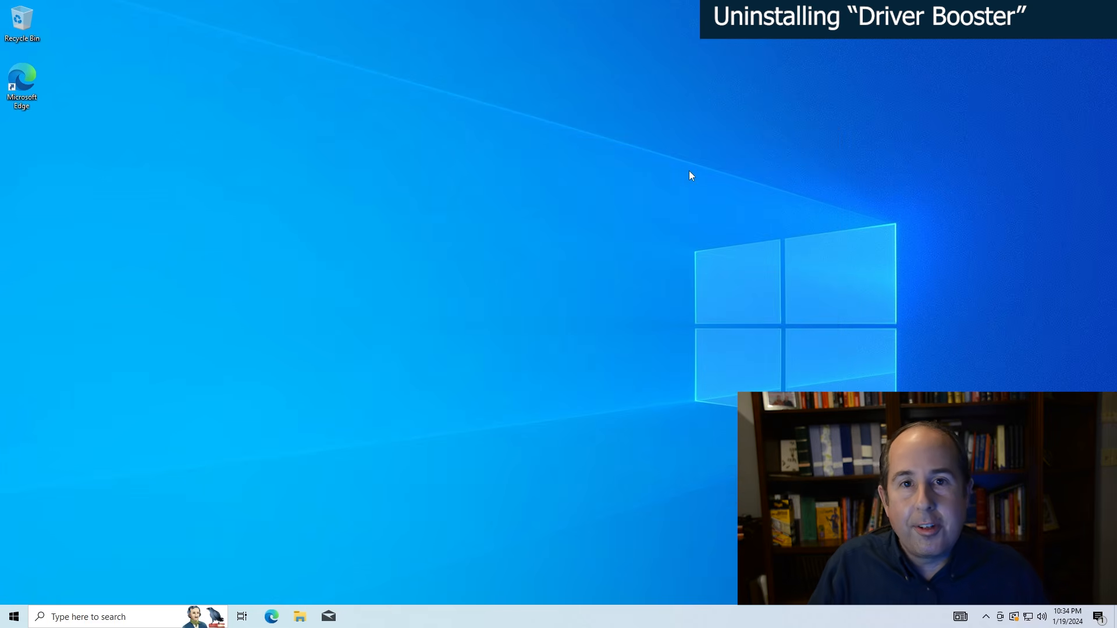
- Start uninstalling Driver Booster 11 from Apps & features in Settings, allow the uninstaller to make changes, and close Settings
left_click(14, 617)
mouse_move(13, 564)
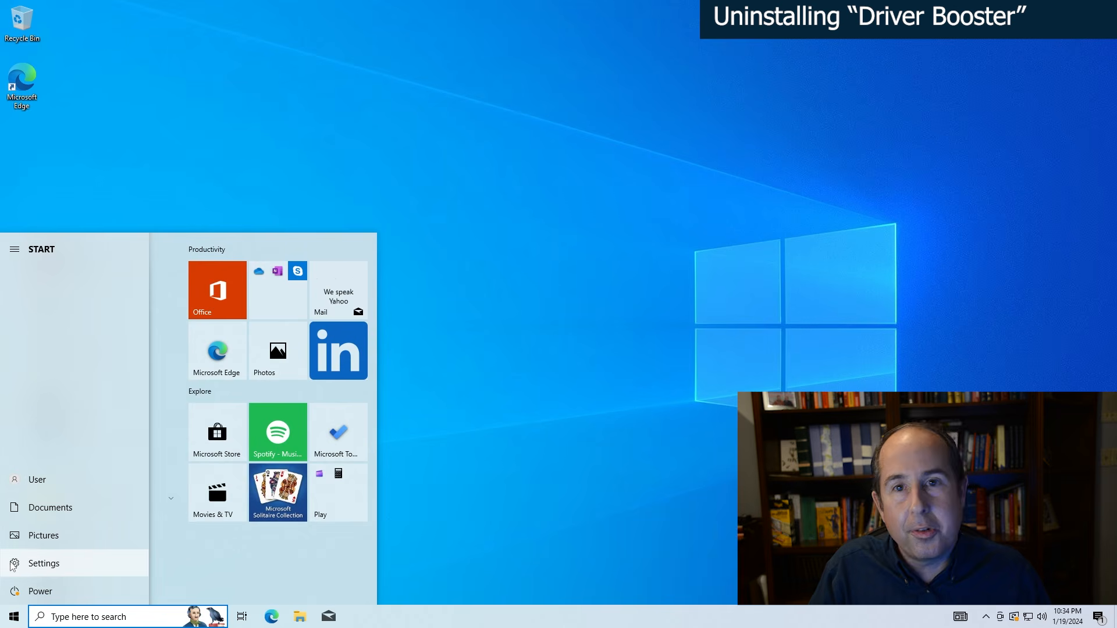
left_click(13, 564)
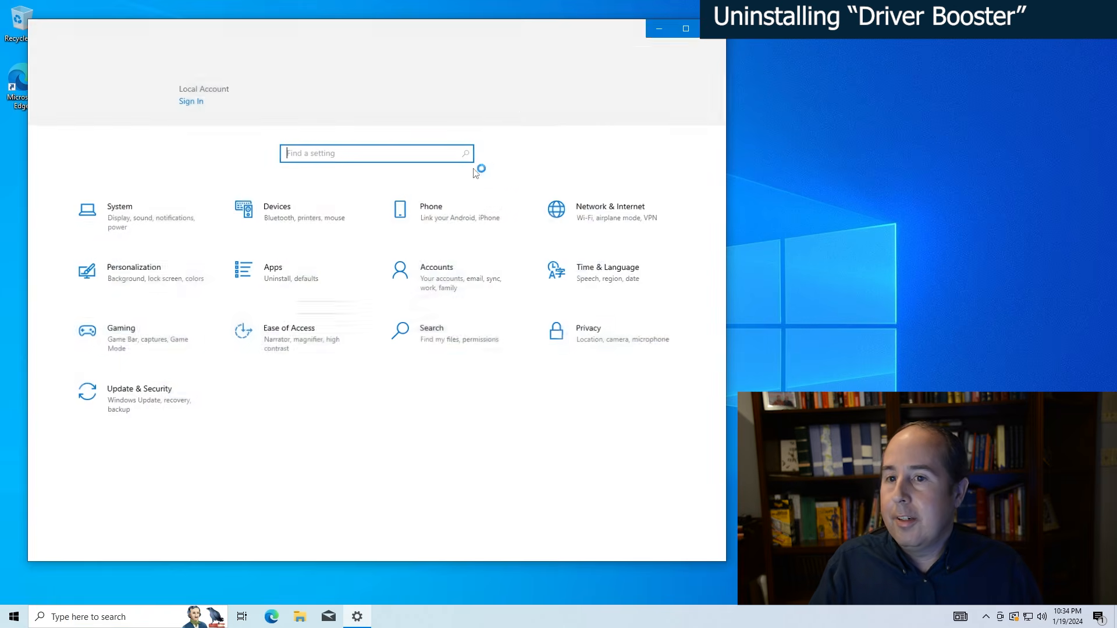
left_click(267, 274)
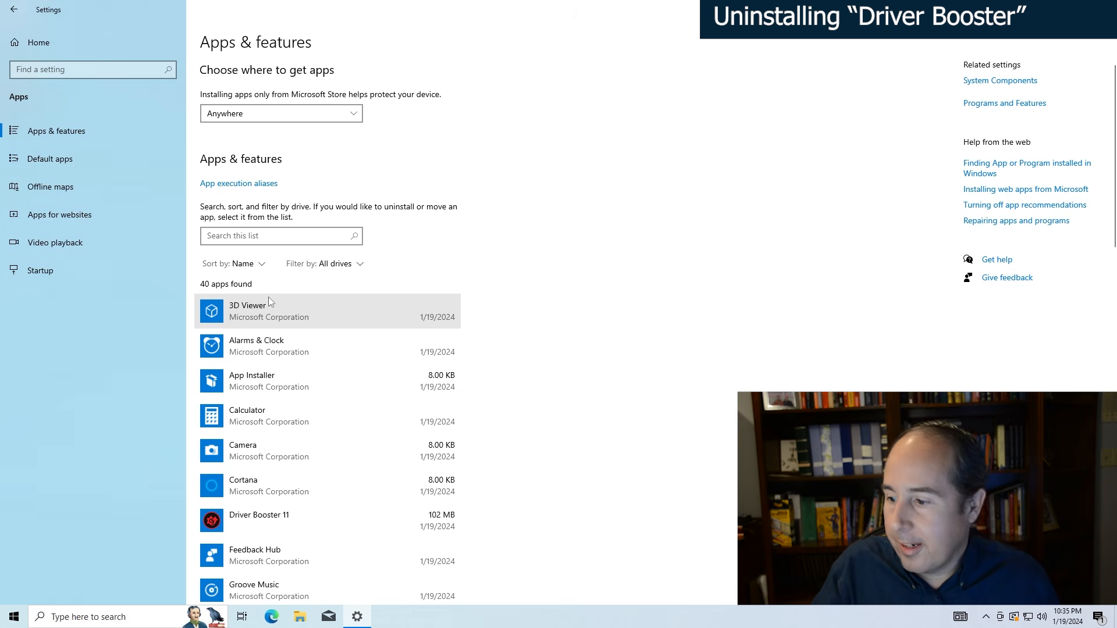
left_click(269, 519)
left_click(428, 570)
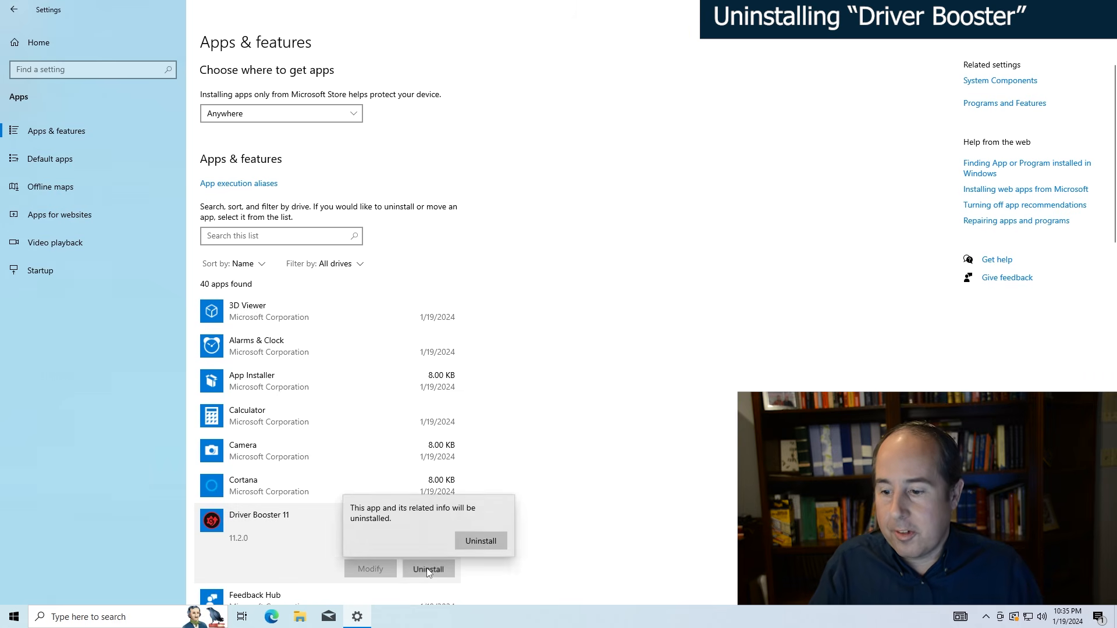
left_click(494, 545)
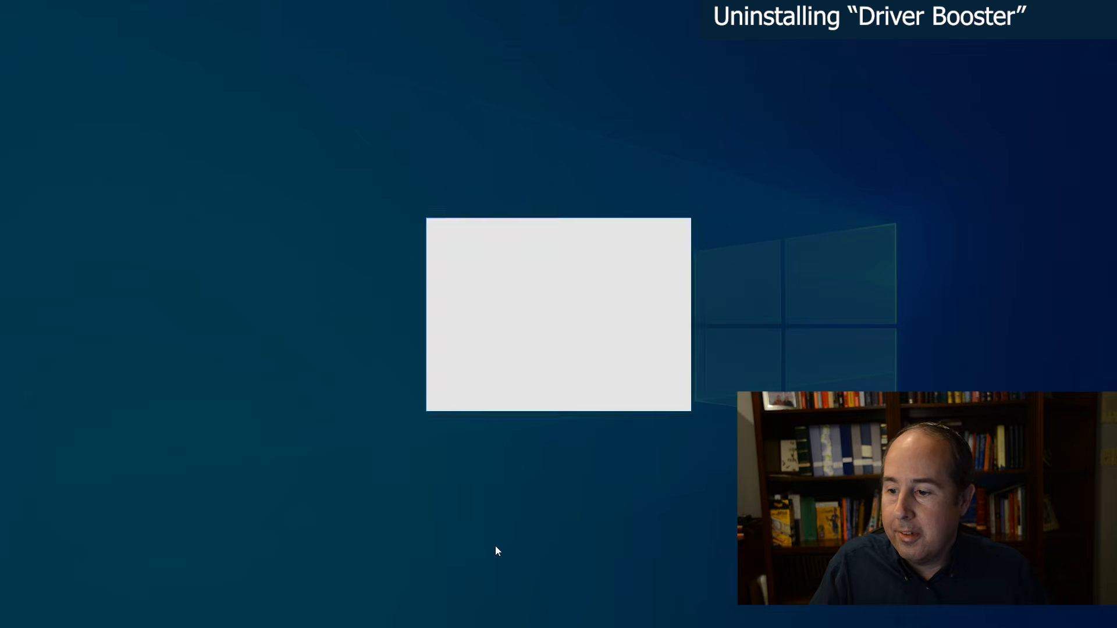
left_click(500, 392)
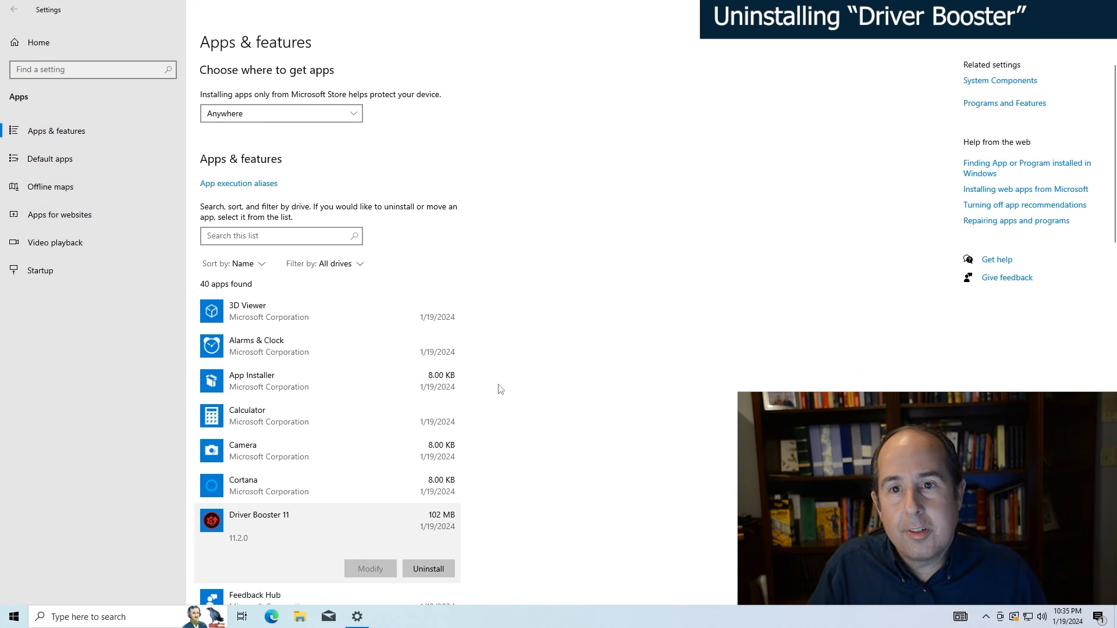
left_click(1102, 9)
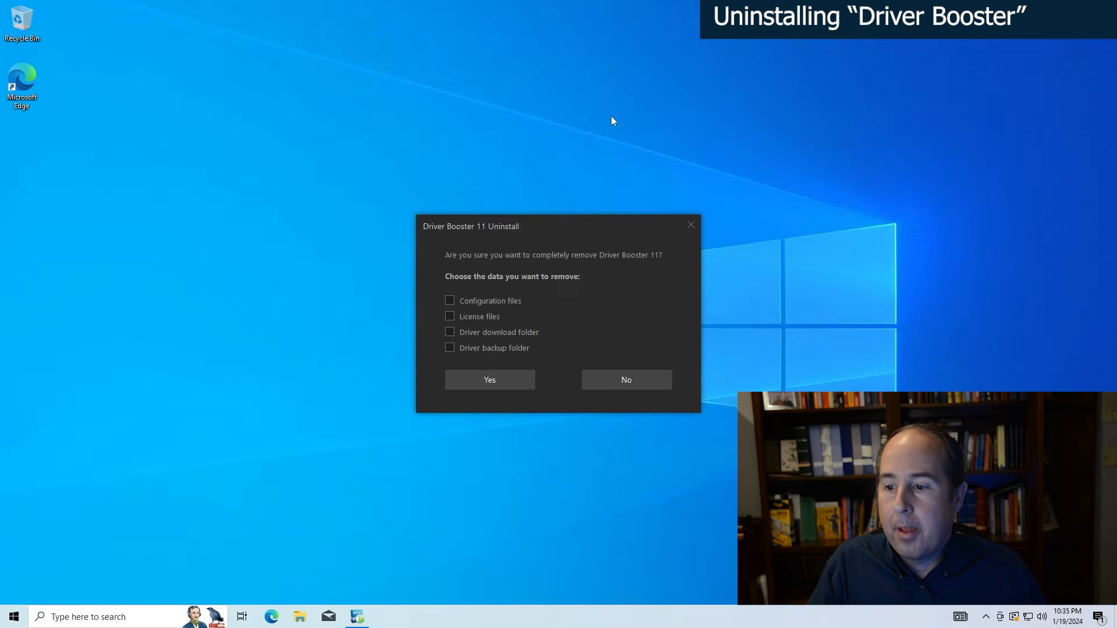
- Completely remove Driver Booster 11 including its configuration files, license files, driver download folder and driver backup folder
left_click(450, 300)
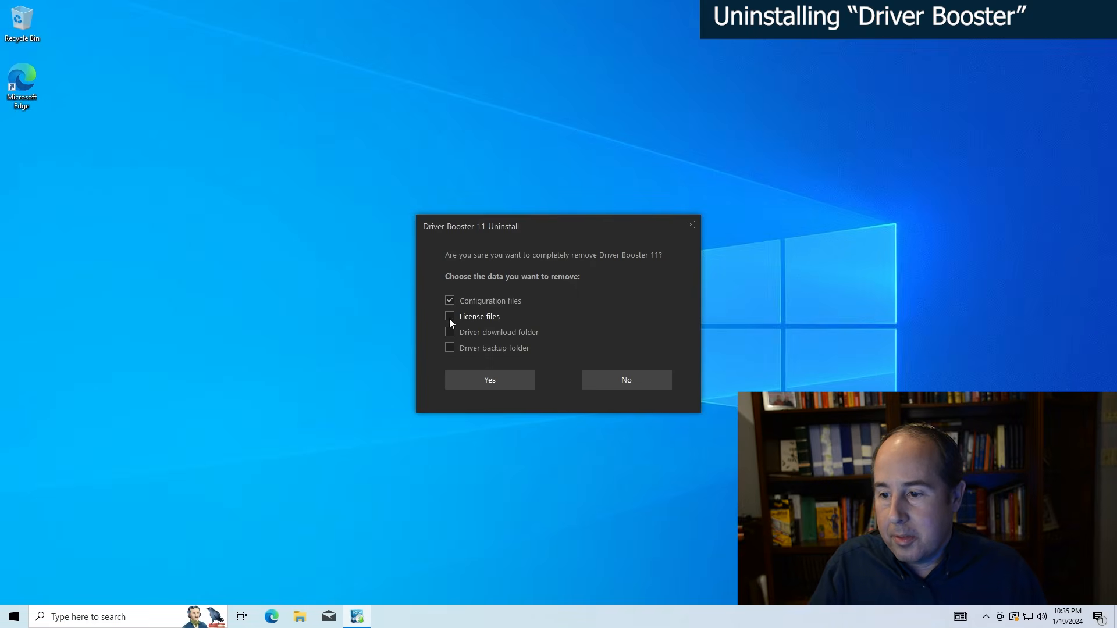
left_click(450, 316)
left_click(449, 332)
left_click(450, 349)
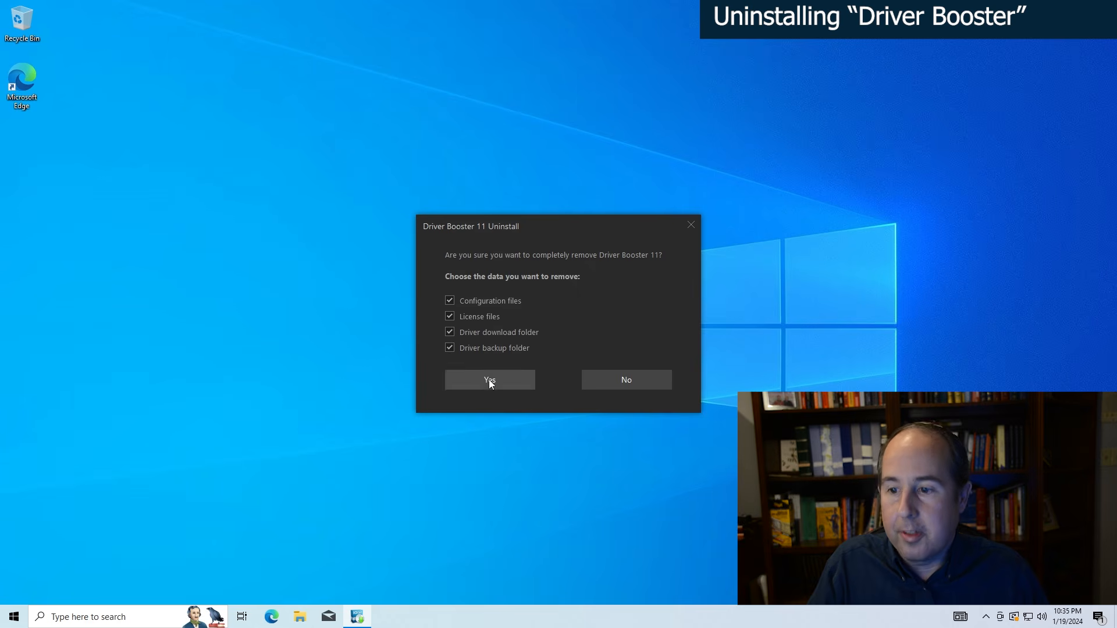
left_click(490, 381)
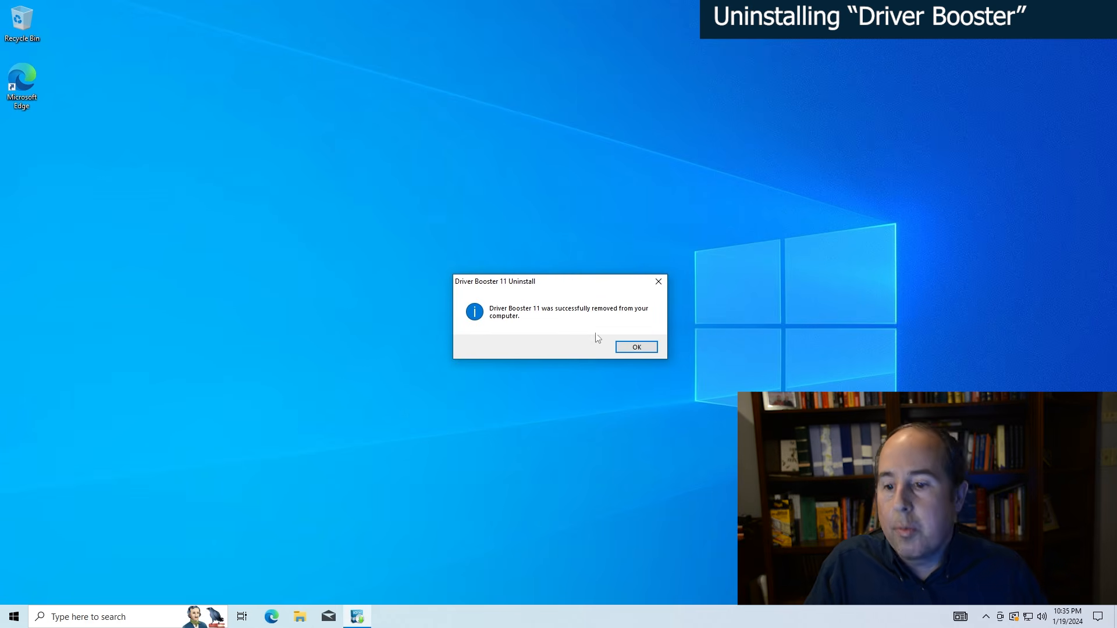
left_click(628, 349)
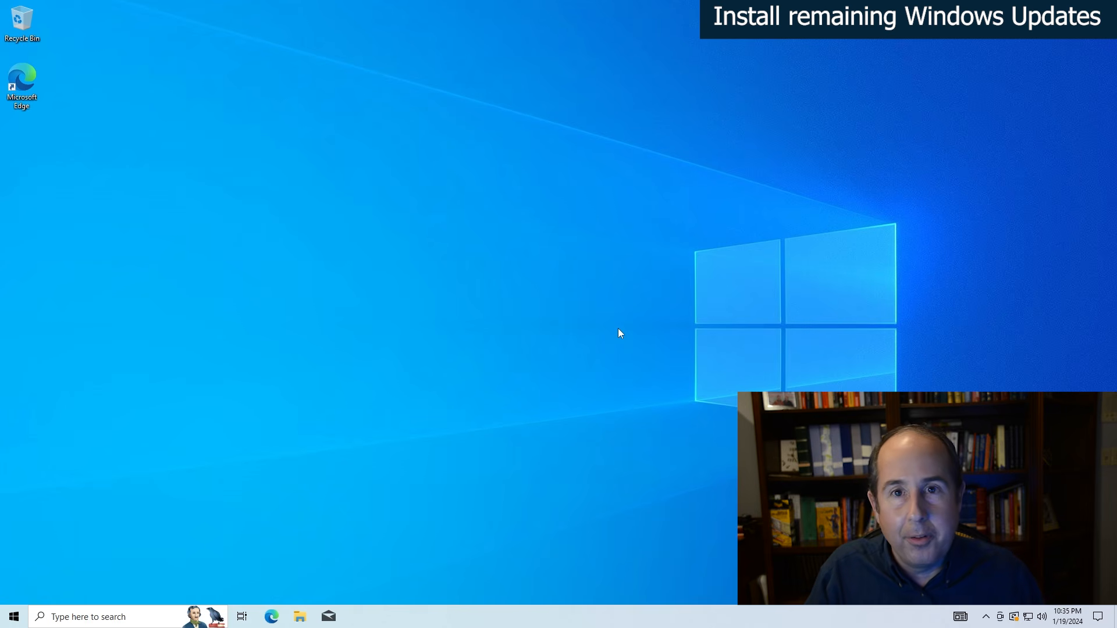
- Open the Update & Security section of Windows Settings
left_click(14, 616)
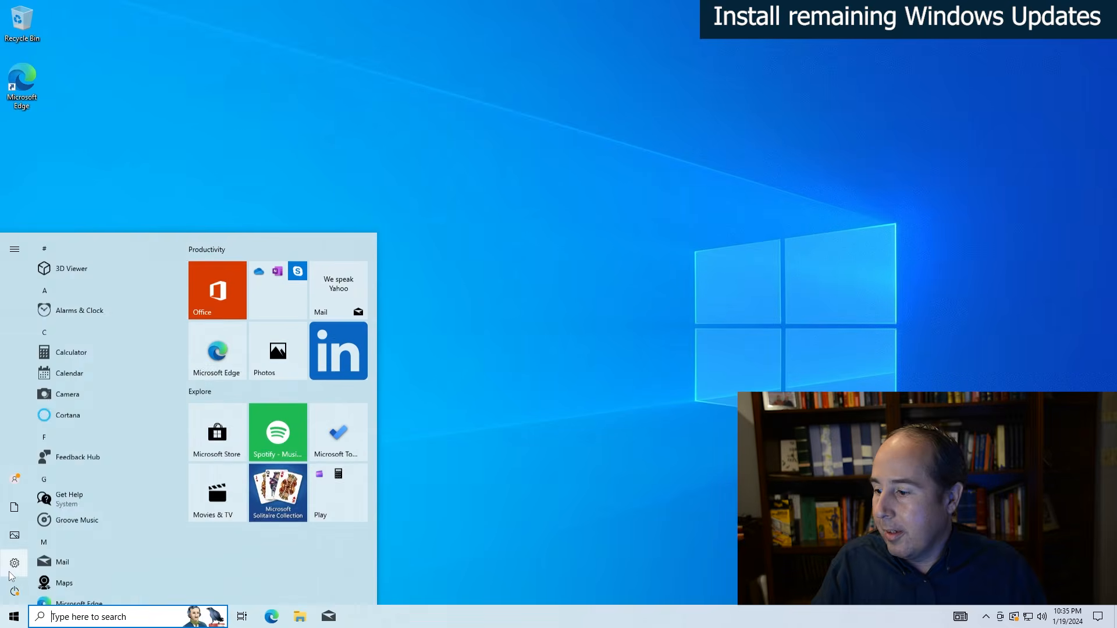
left_click(10, 566)
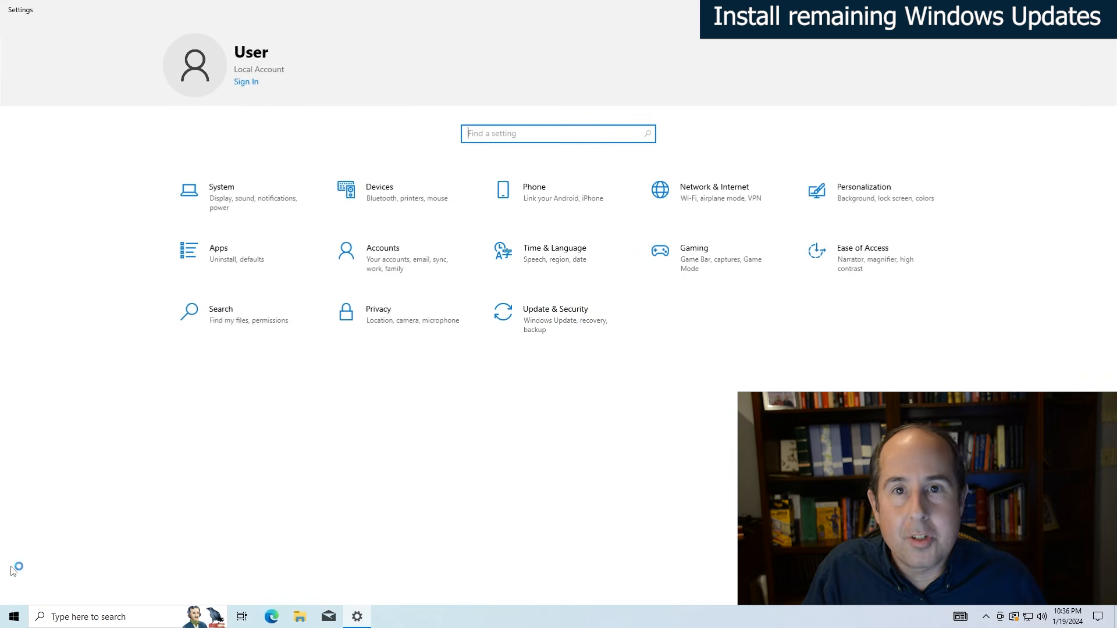
left_click(547, 328)
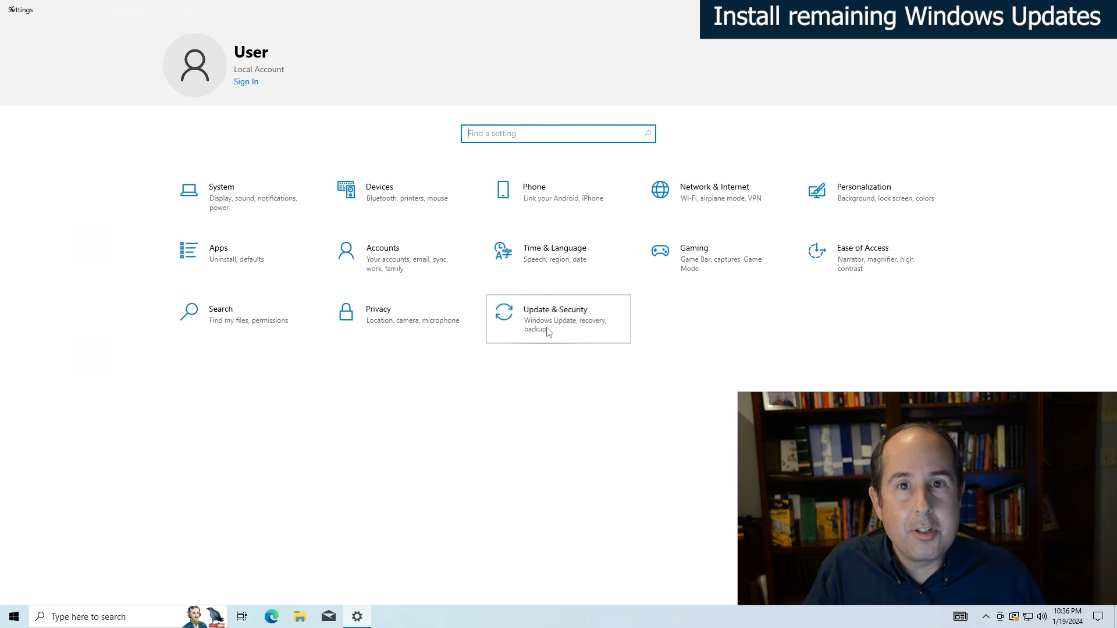